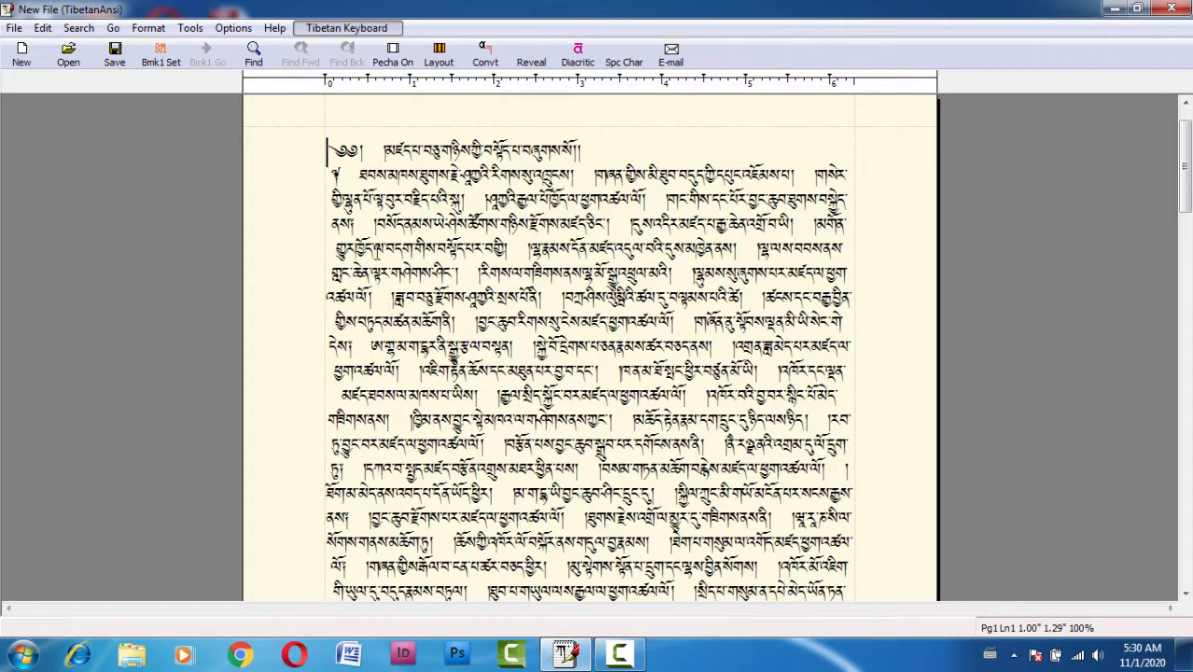
# Step: Switch the Tibetan document to pecha format and check the resulting framed folios
pyautogui.scroll(2, 376, 252)
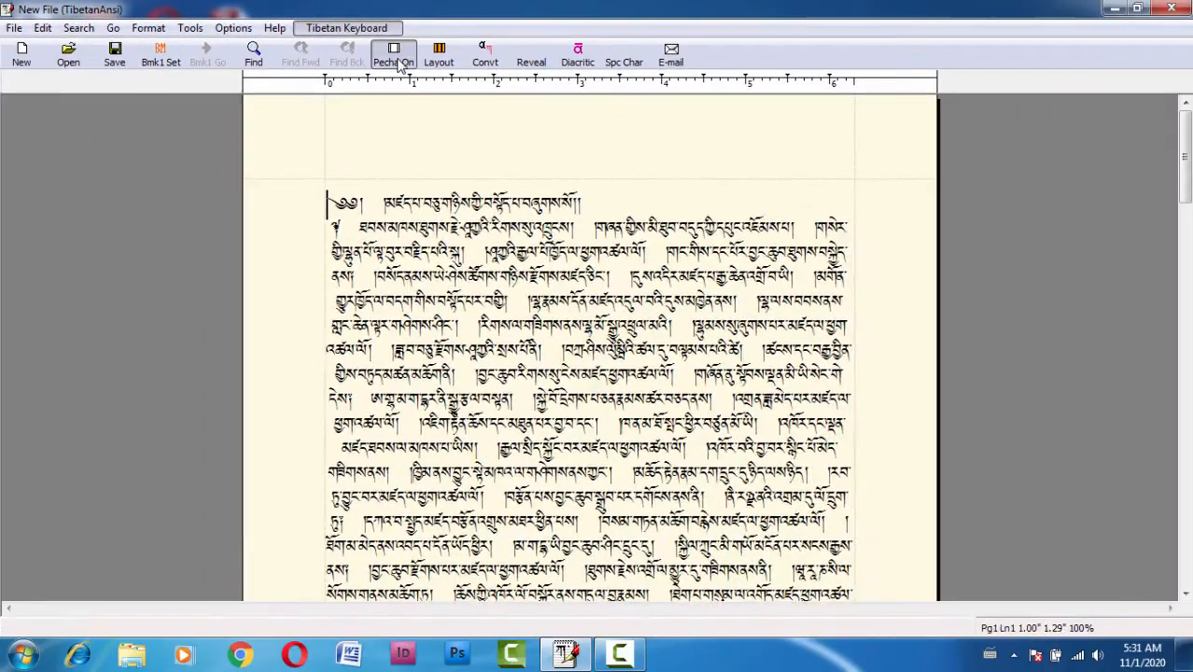
pyautogui.click(425, 75)
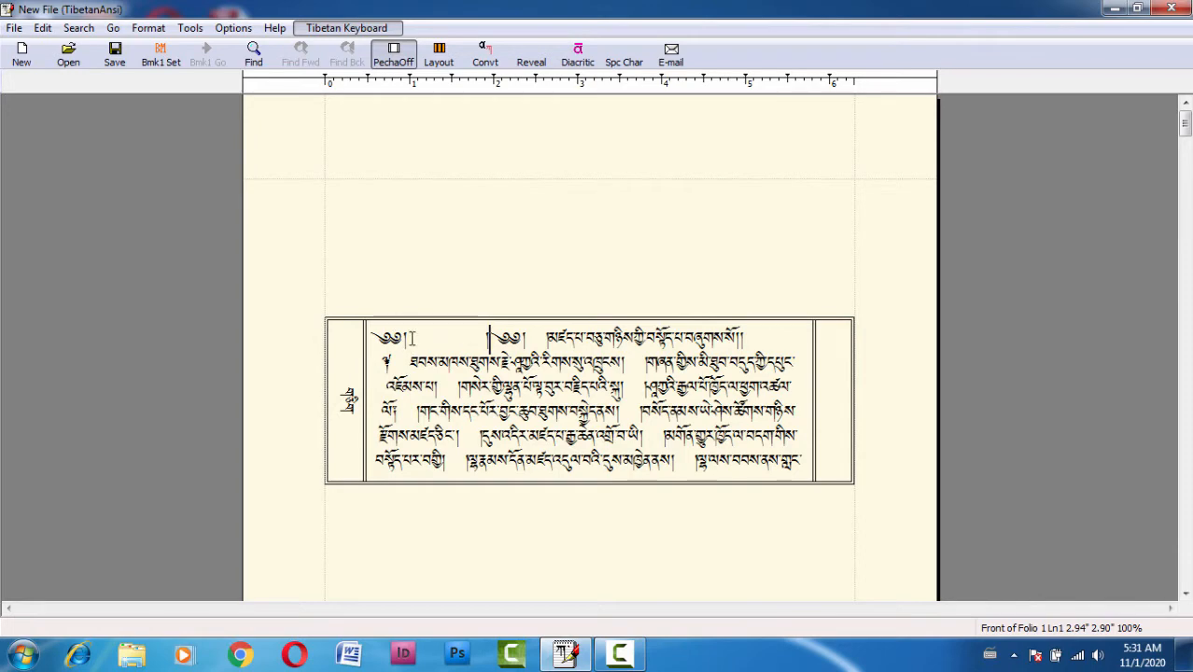
pyautogui.scroll(-2, 415, 344)
pyautogui.scroll(-2, 414, 340)
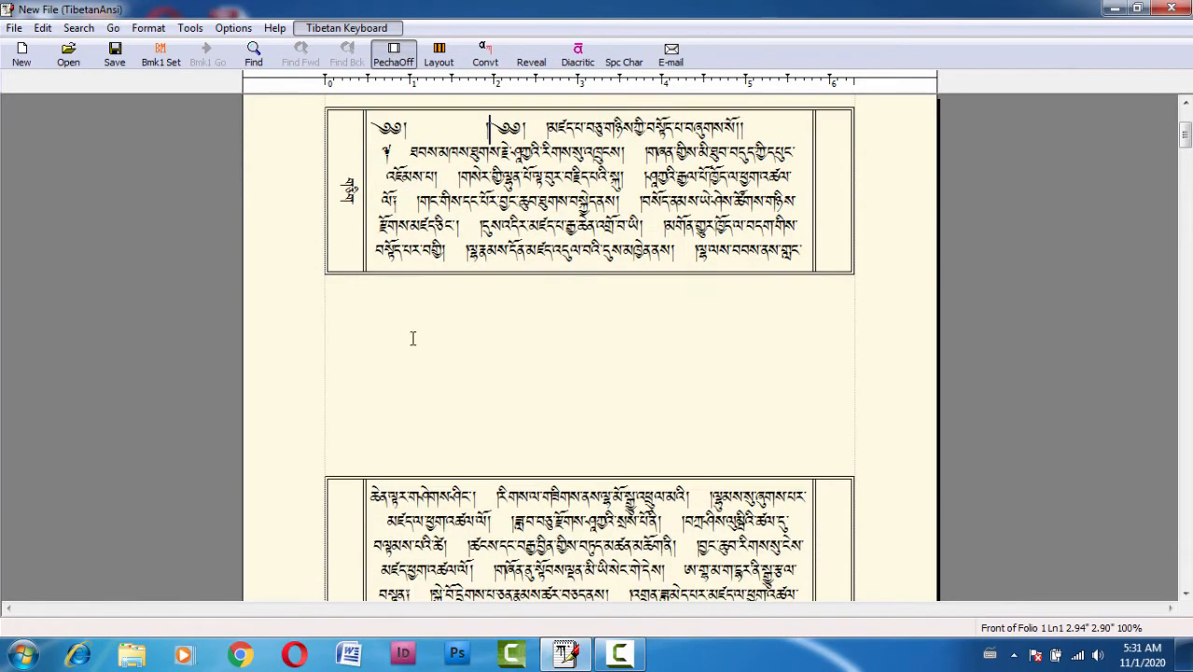
pyautogui.scroll(4, 413, 339)
pyautogui.scroll(-1, 413, 338)
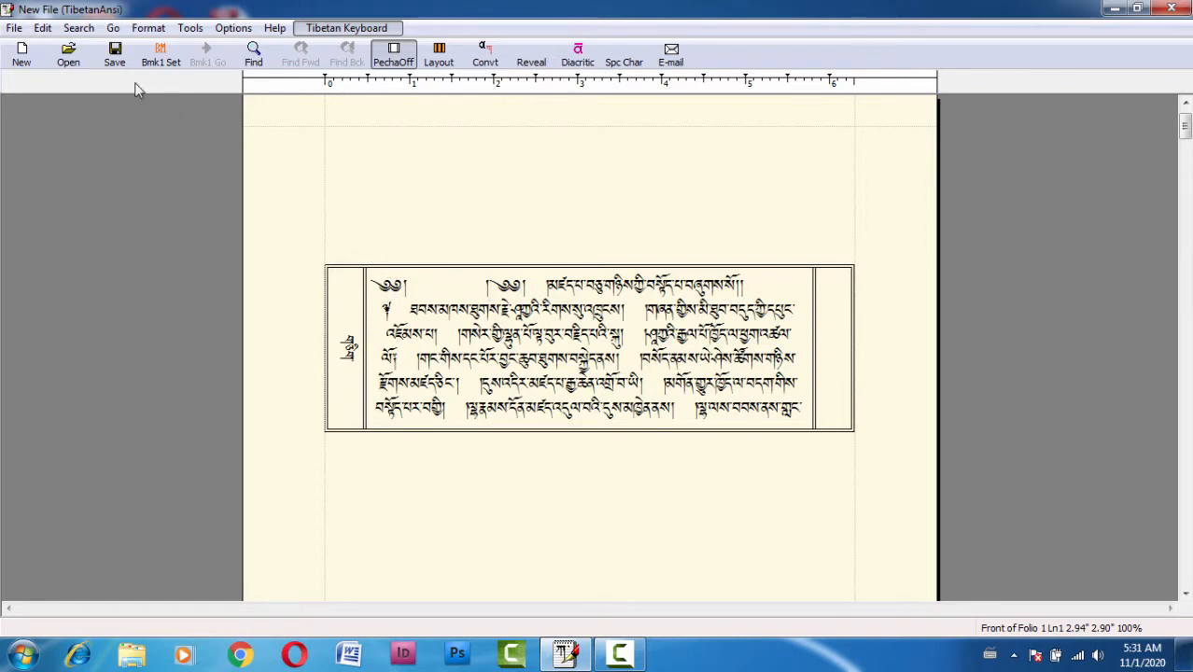
# Step: Change the page setup orientation to Landscape and check the widened pecha folios
pyautogui.click(14, 28)
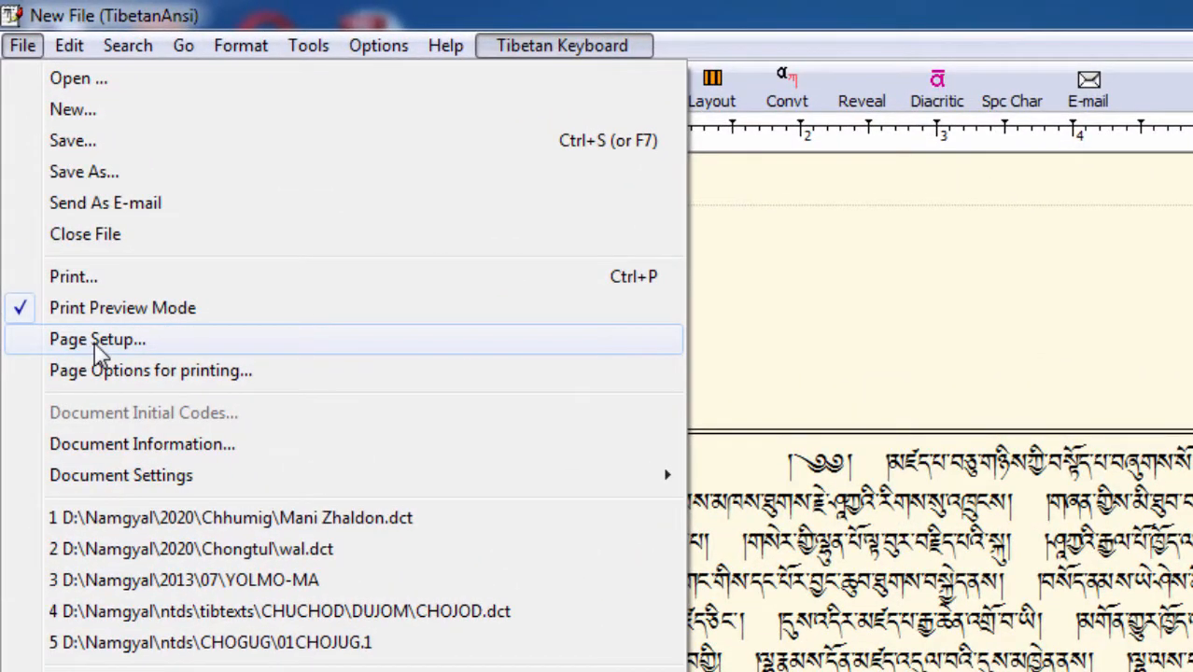
pyautogui.click(98, 341)
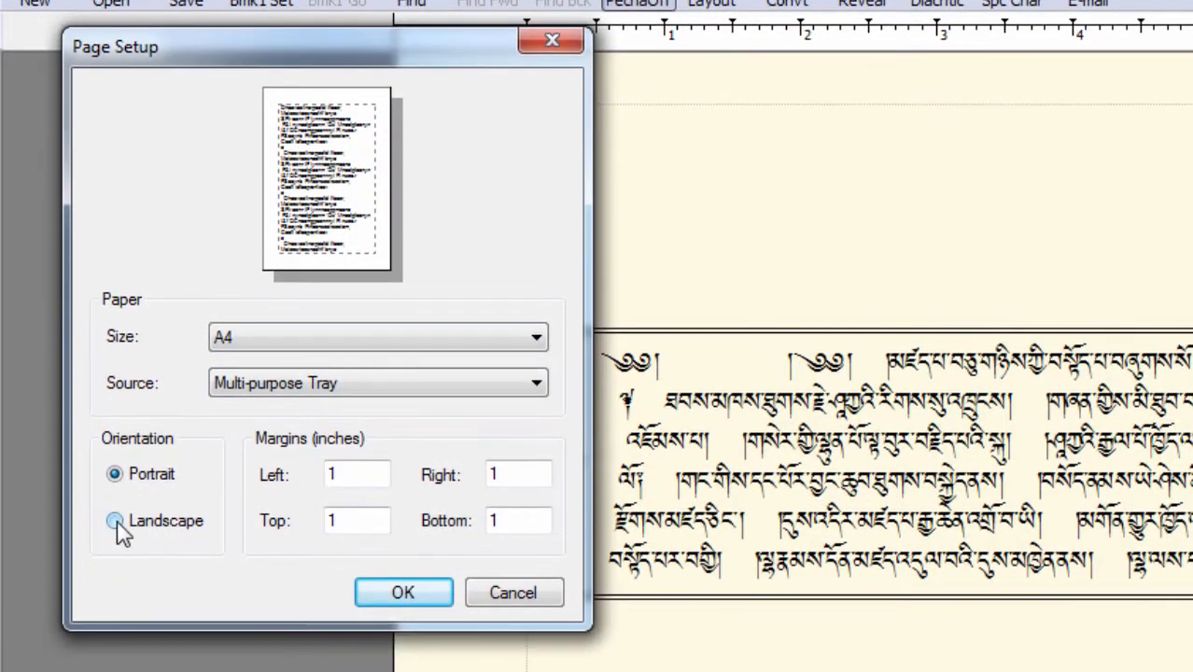
pyautogui.click(114, 561)
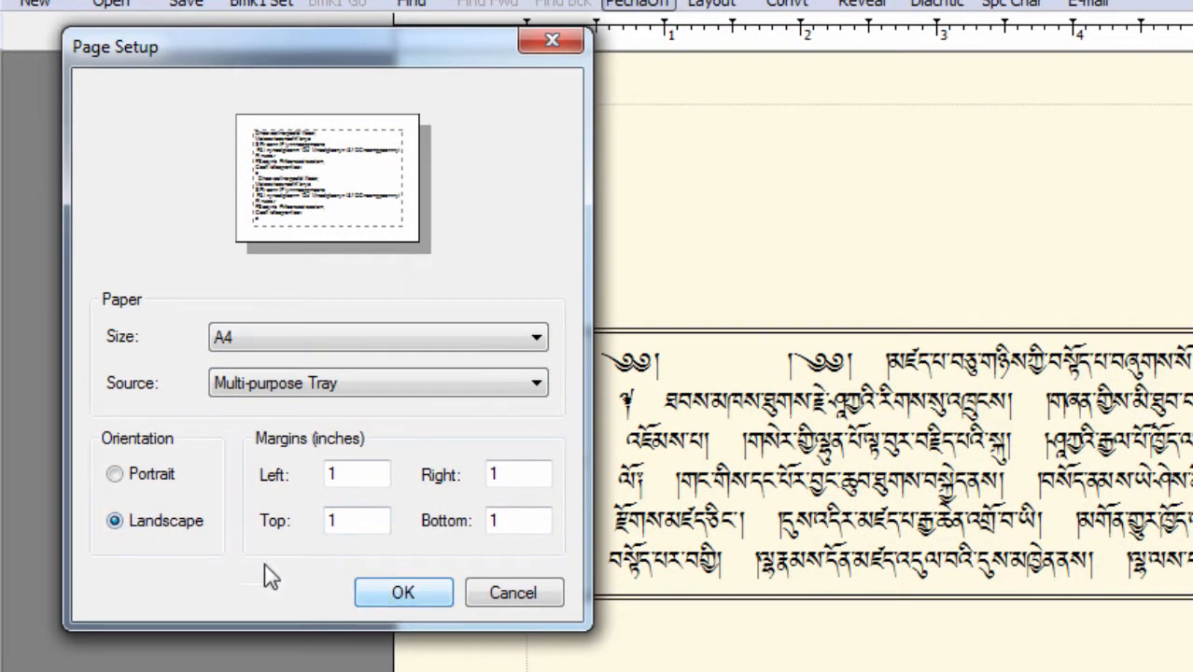
pyautogui.click(393, 597)
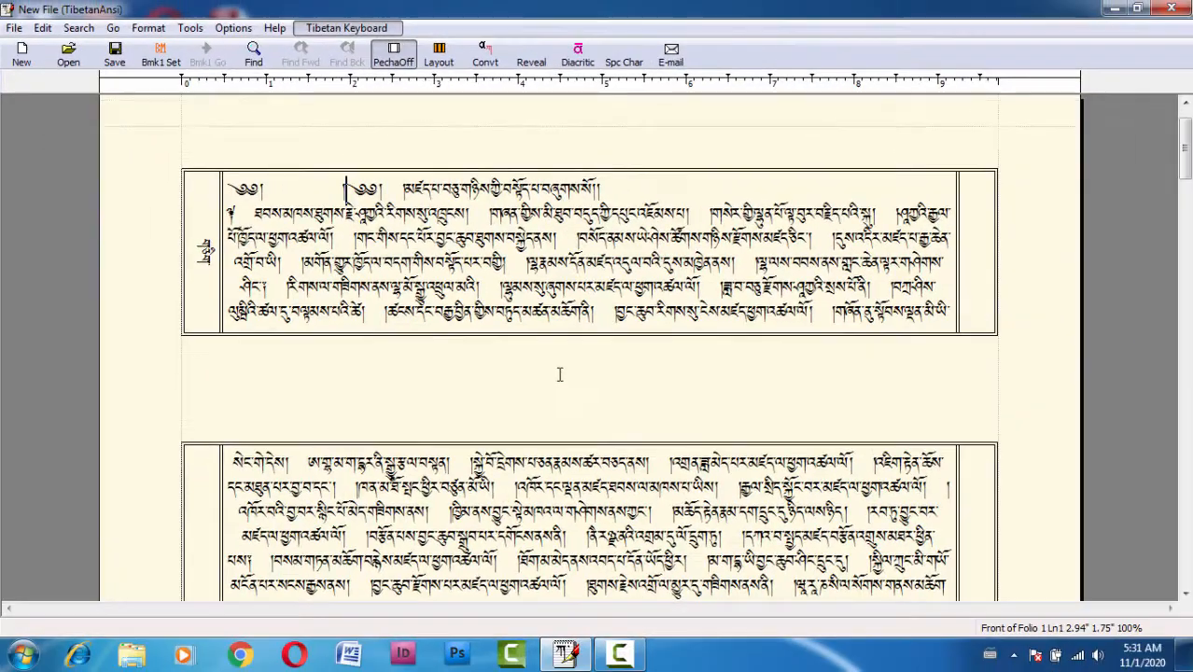
pyautogui.scroll(-3, 804, 501)
pyautogui.scroll(1, 528, 383)
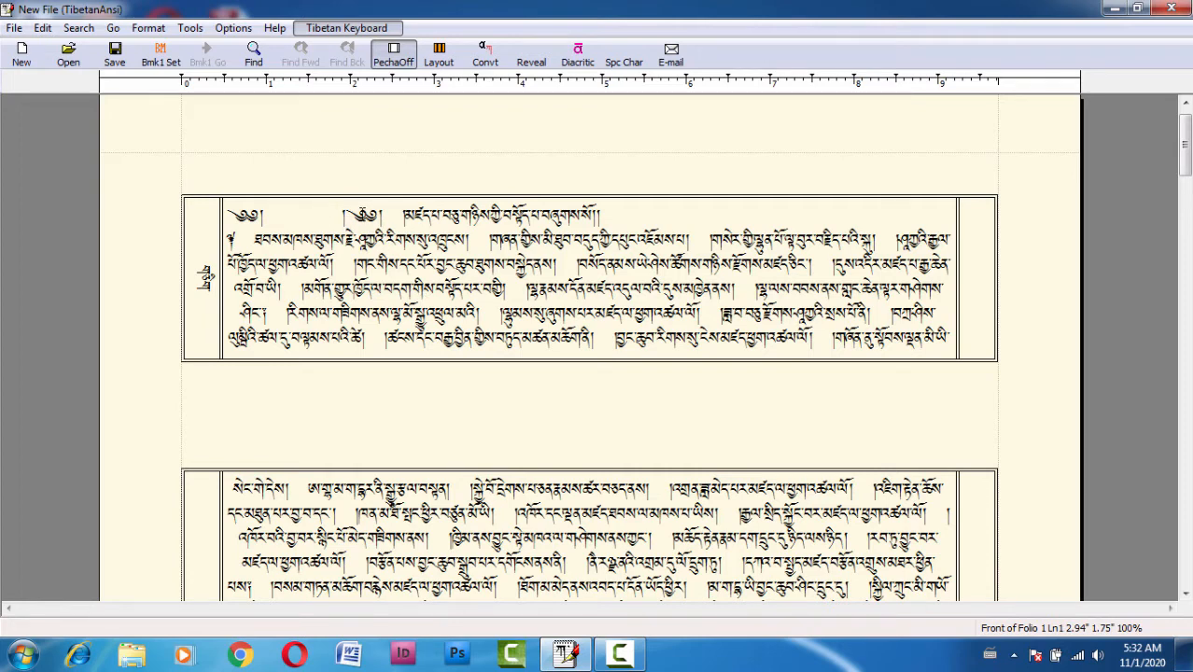
# Step: Review the available paper sizes in the page setup and keep A4
pyautogui.click(13, 29)
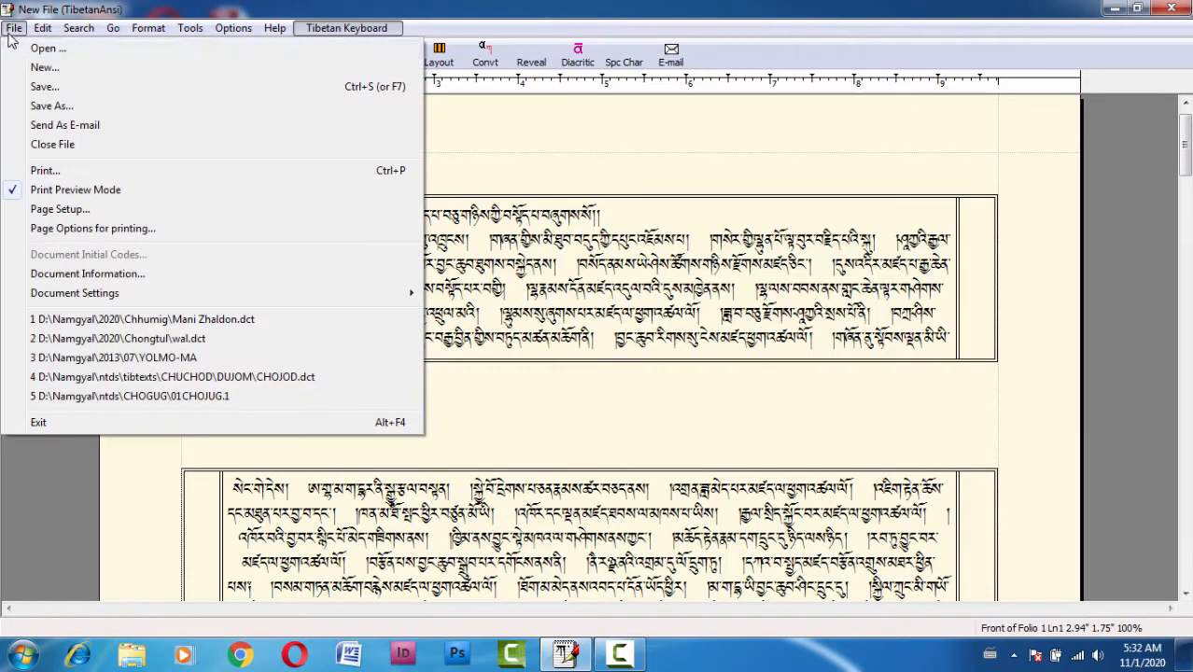
pyautogui.click(42, 211)
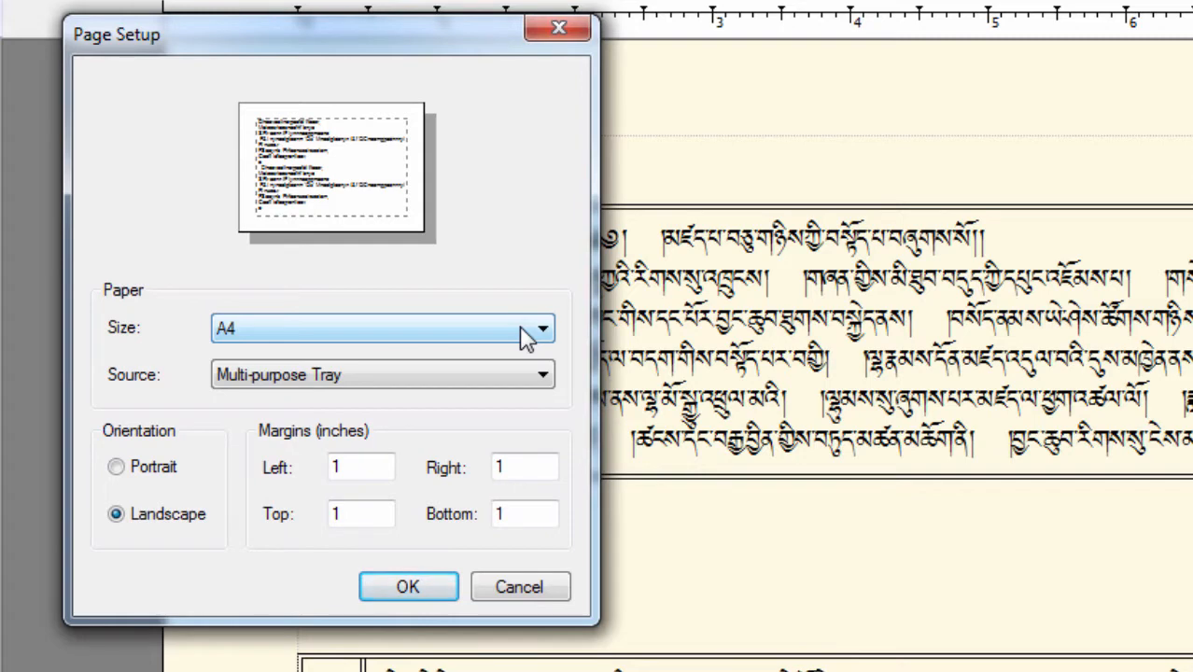
pyautogui.click(525, 337)
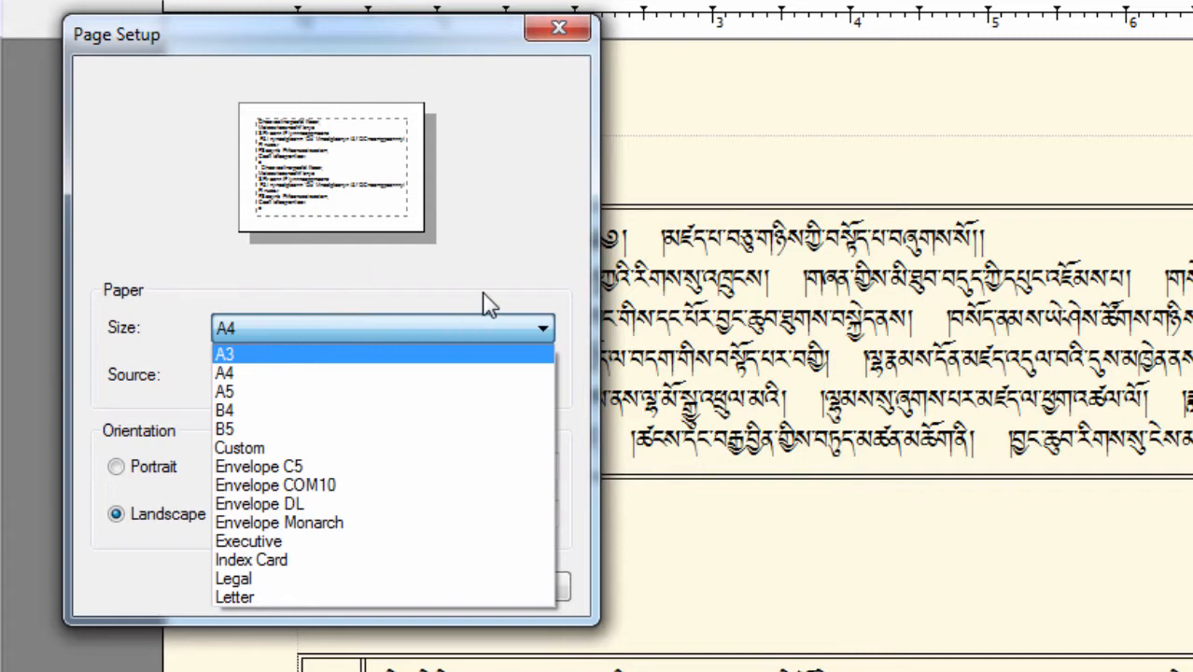
pyautogui.click(394, 336)
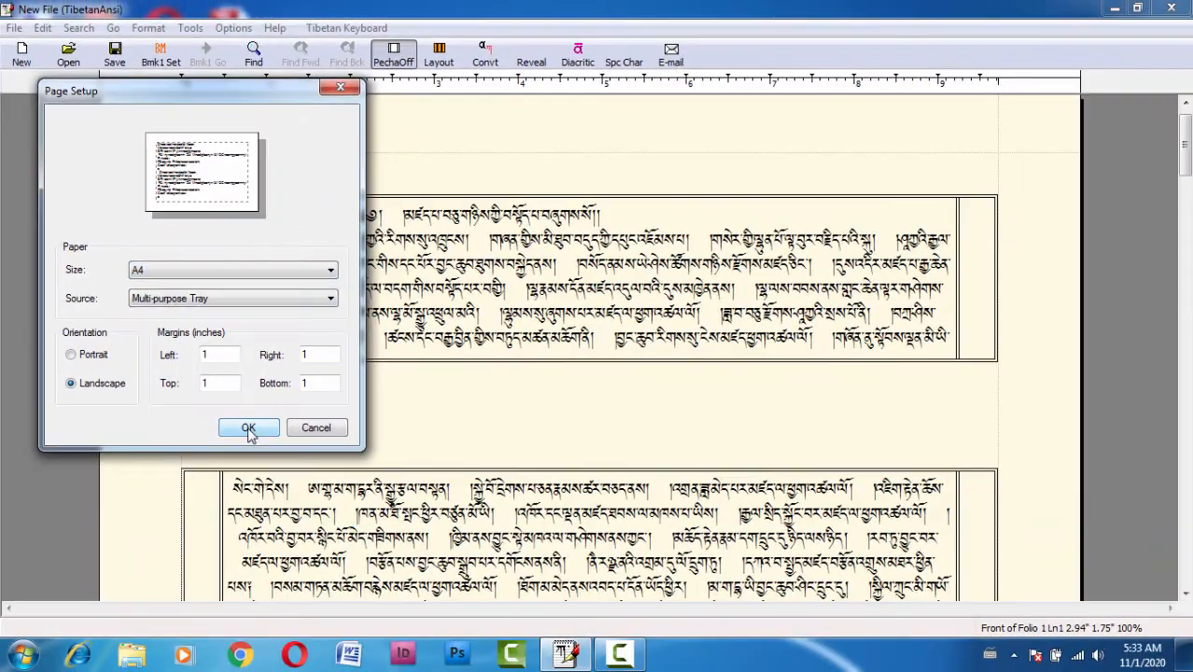
pyautogui.click(248, 429)
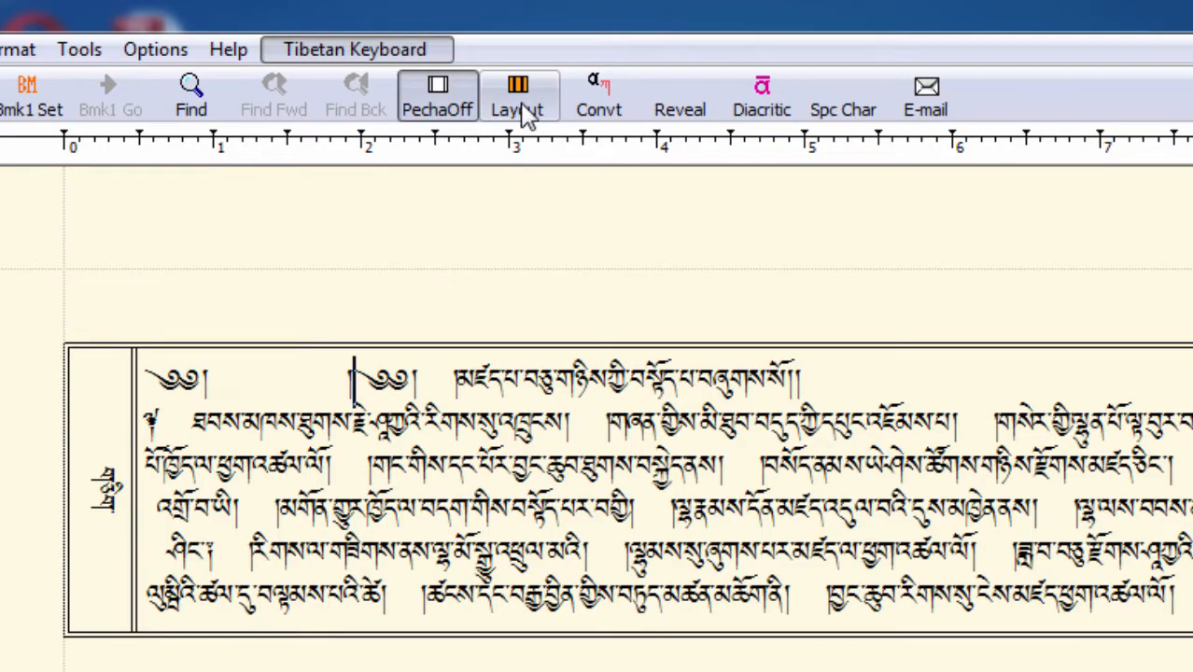
# Step: Open the pecha layout settings and choose the Default2 page arrangement
pyautogui.click(523, 114)
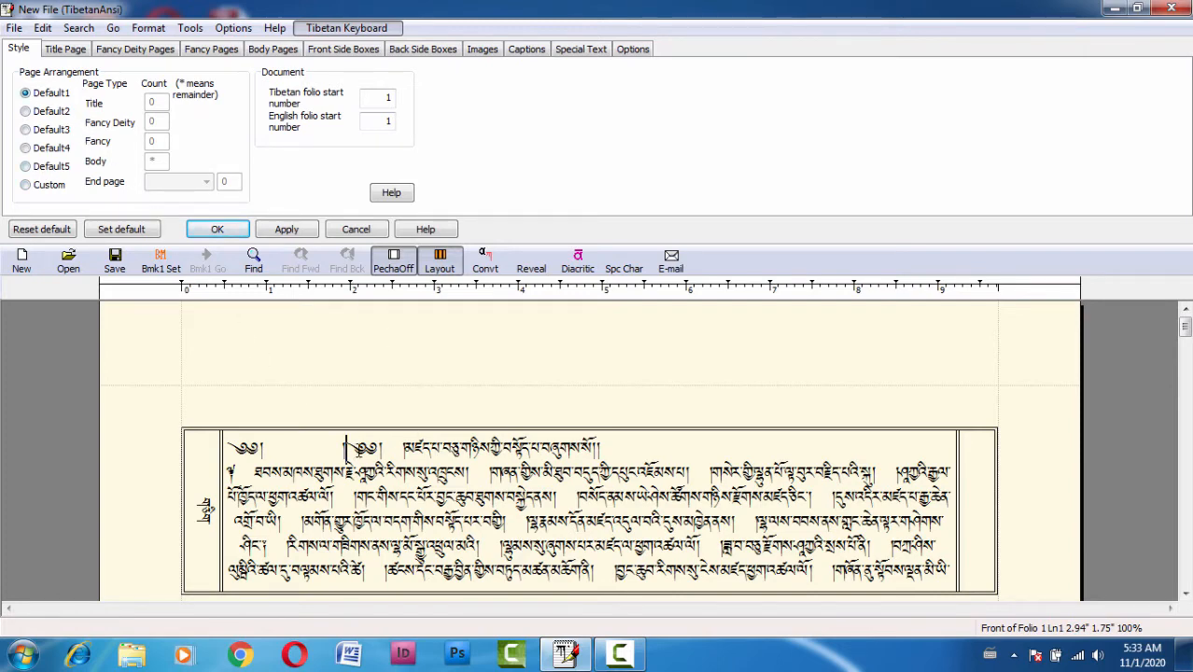
pyautogui.scroll(-1, 359, 451)
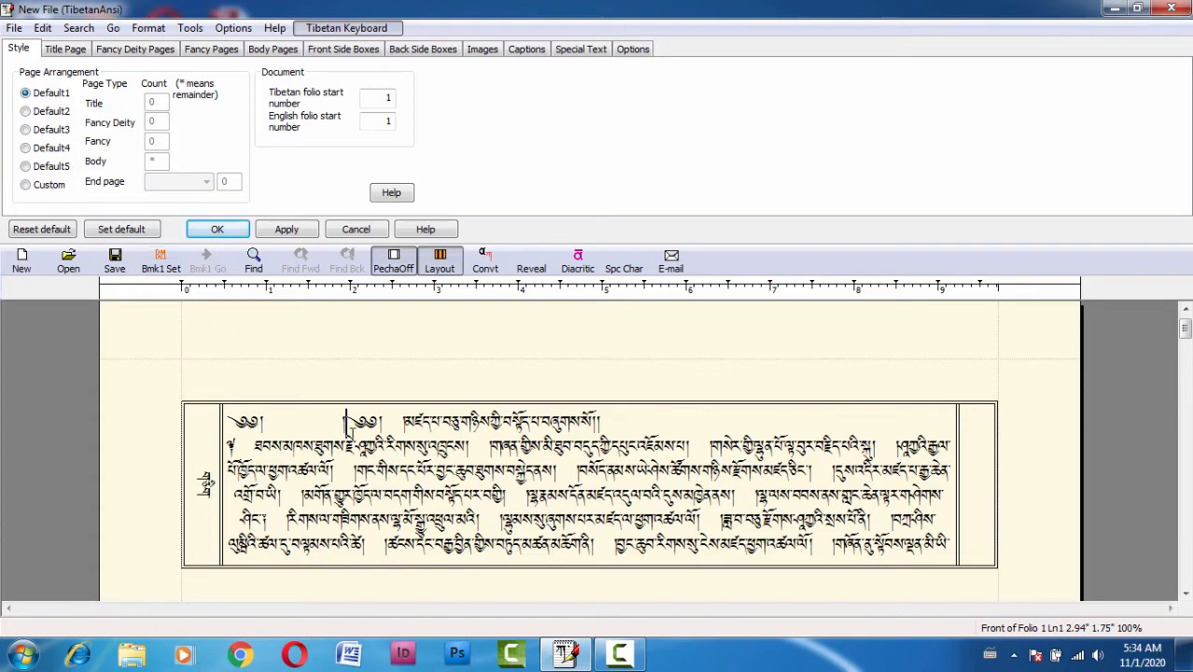
pyautogui.click(26, 111)
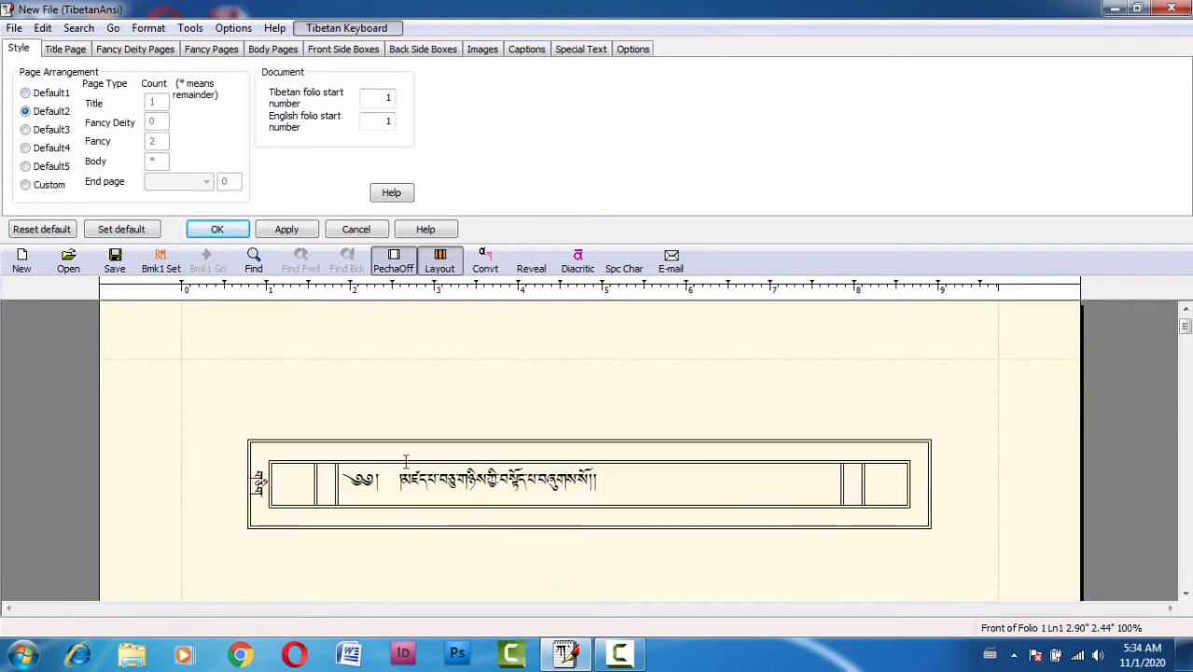
# Step: Examine the title, fancy and body pages of the Default2 arrangement throughout the document
pyautogui.scroll(-5, 377, 460)
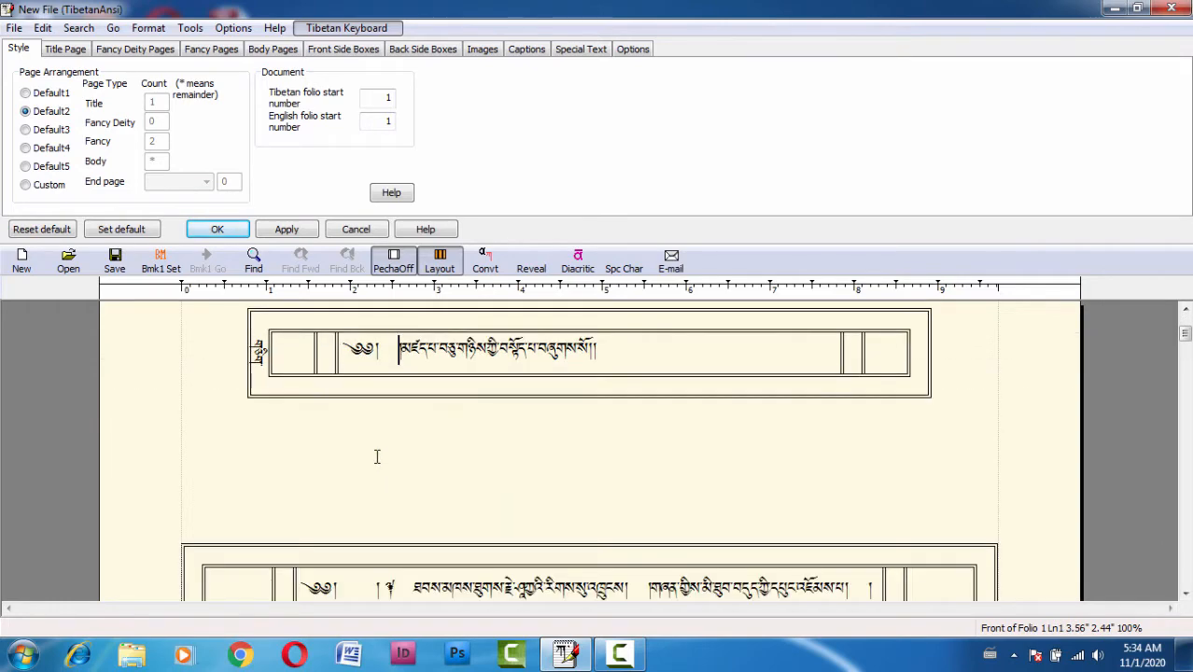
pyautogui.scroll(-5, 372, 455)
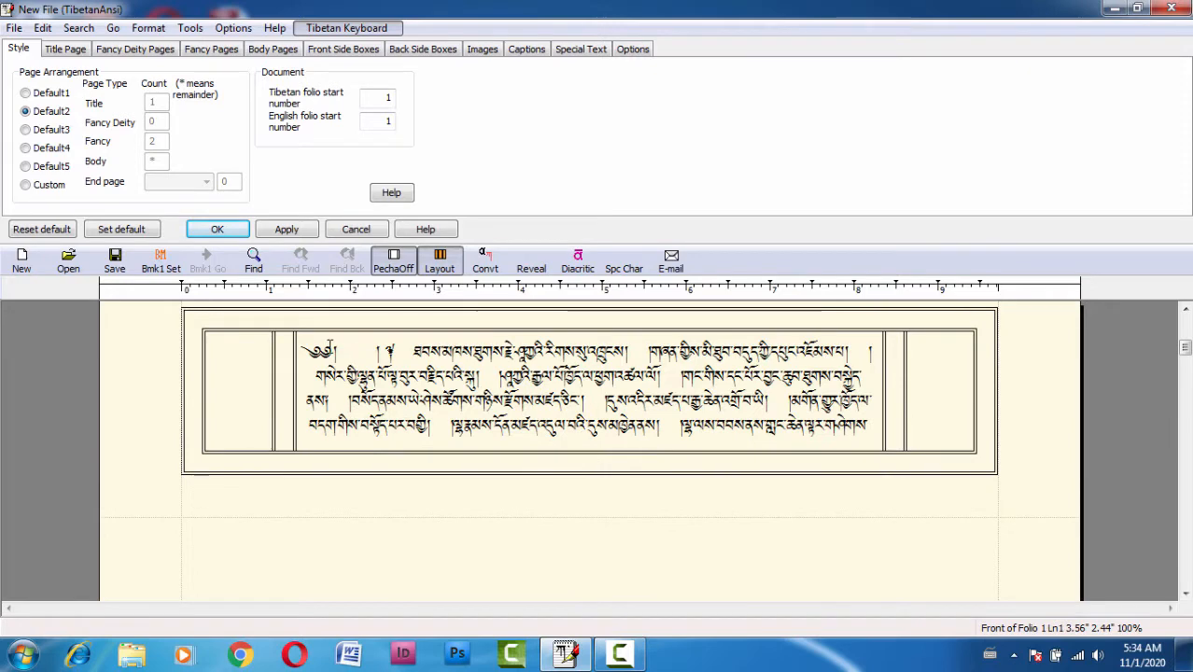
pyautogui.scroll(-1, 369, 346)
pyautogui.scroll(2, 375, 363)
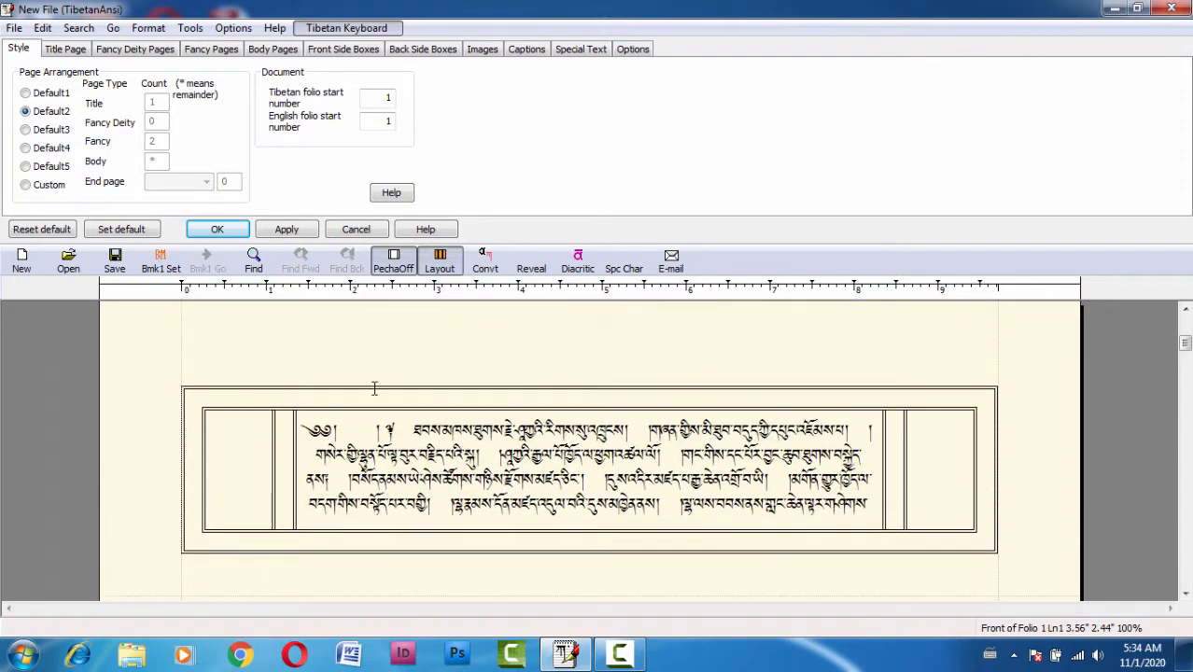
pyautogui.scroll(-4, 377, 418)
pyautogui.scroll(-5, 377, 428)
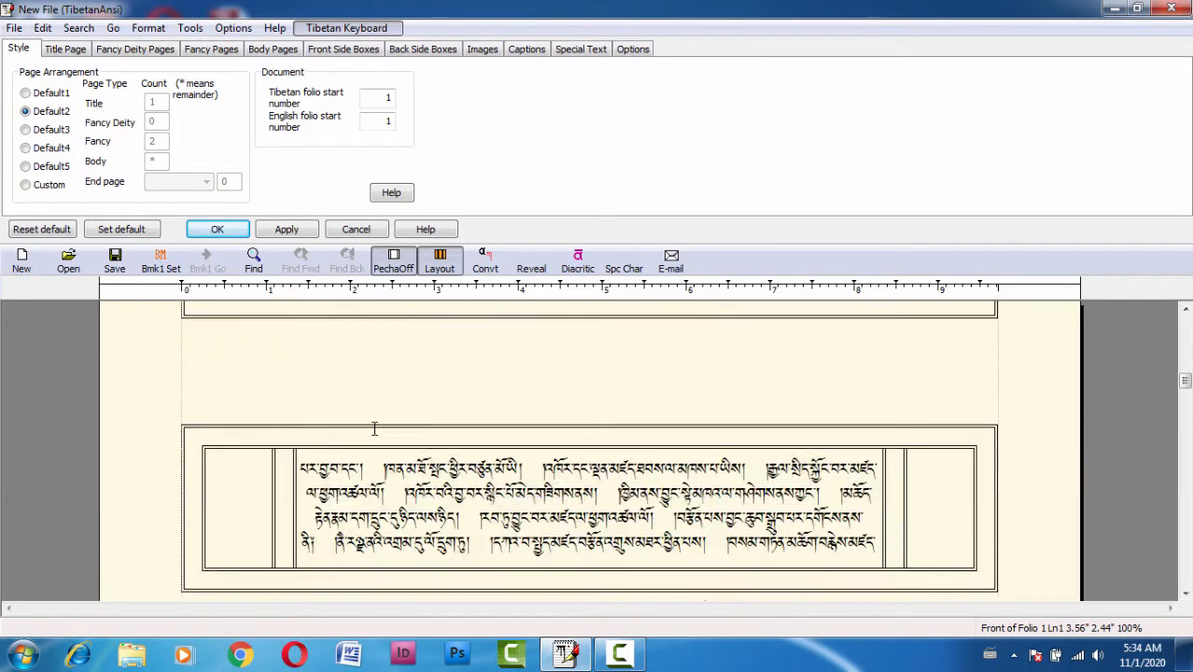
pyautogui.scroll(-5, 425, 392)
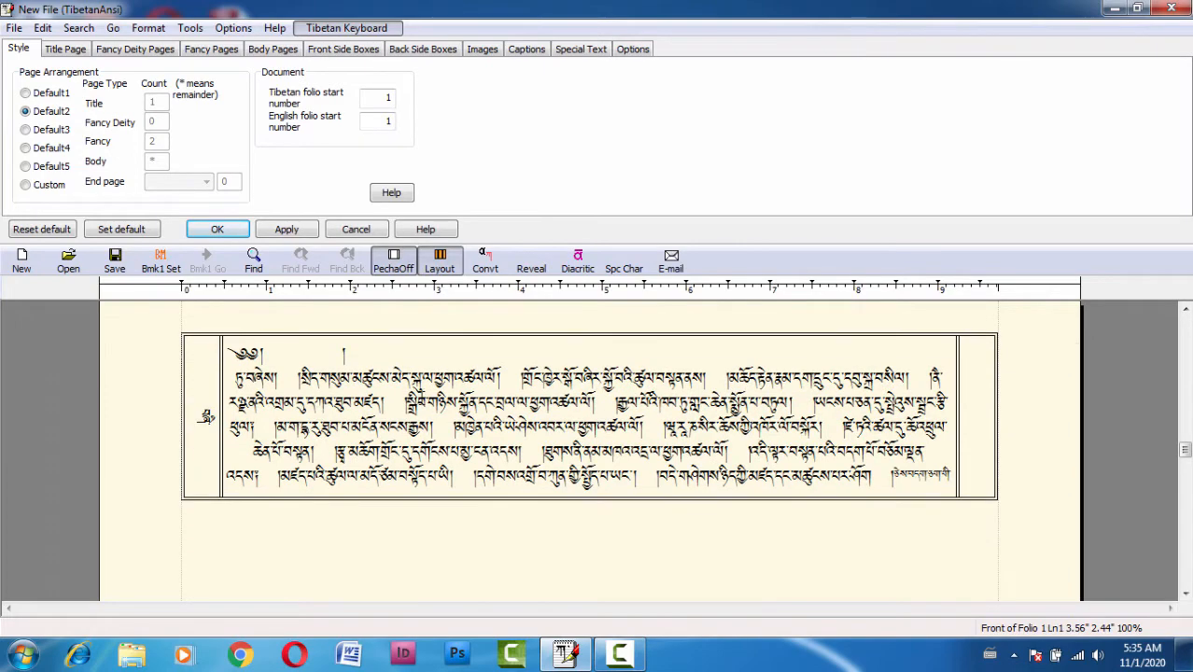
pyautogui.scroll(-6, 427, 392)
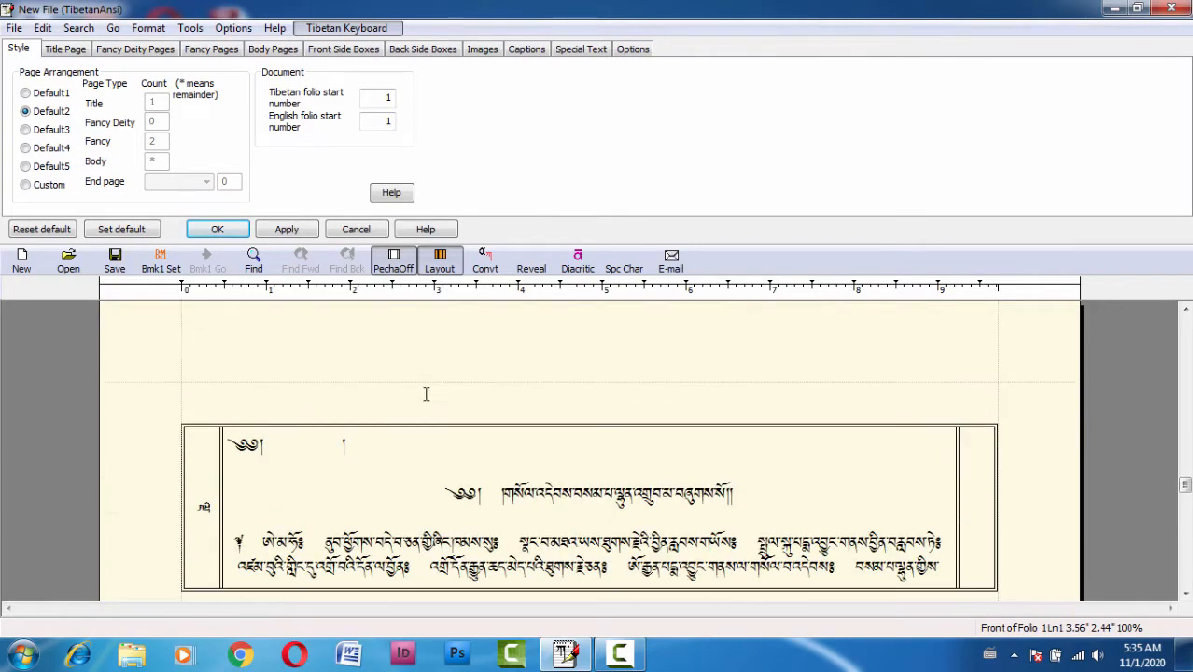
pyautogui.scroll(8, 425, 397)
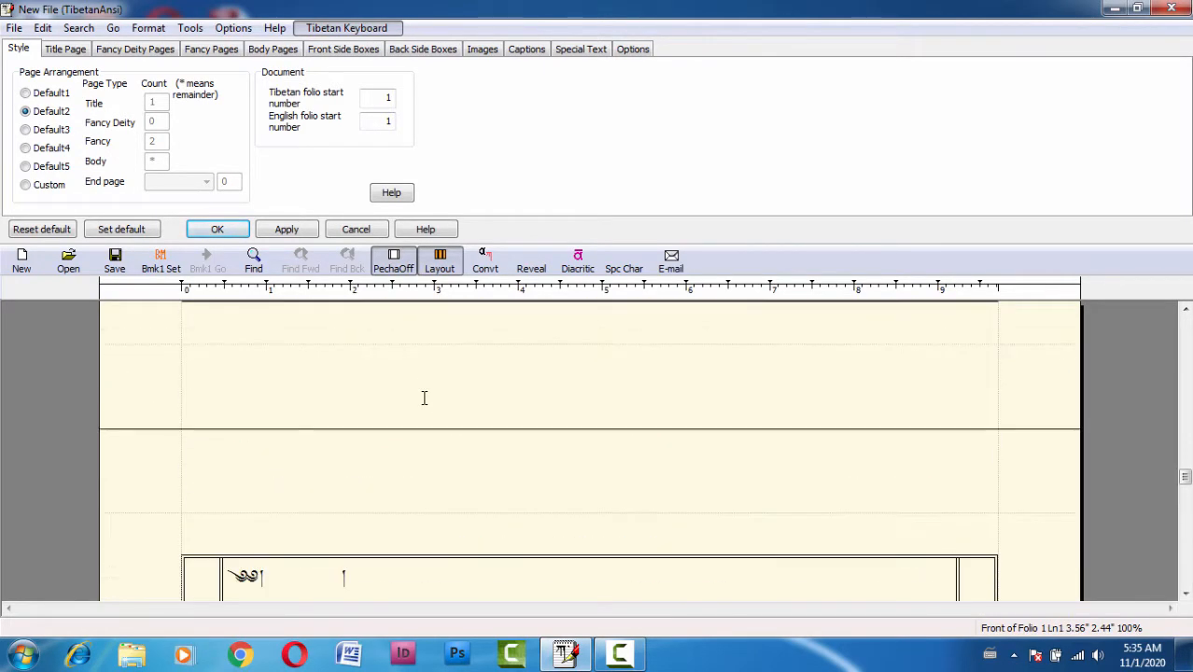
pyautogui.scroll(6, 425, 398)
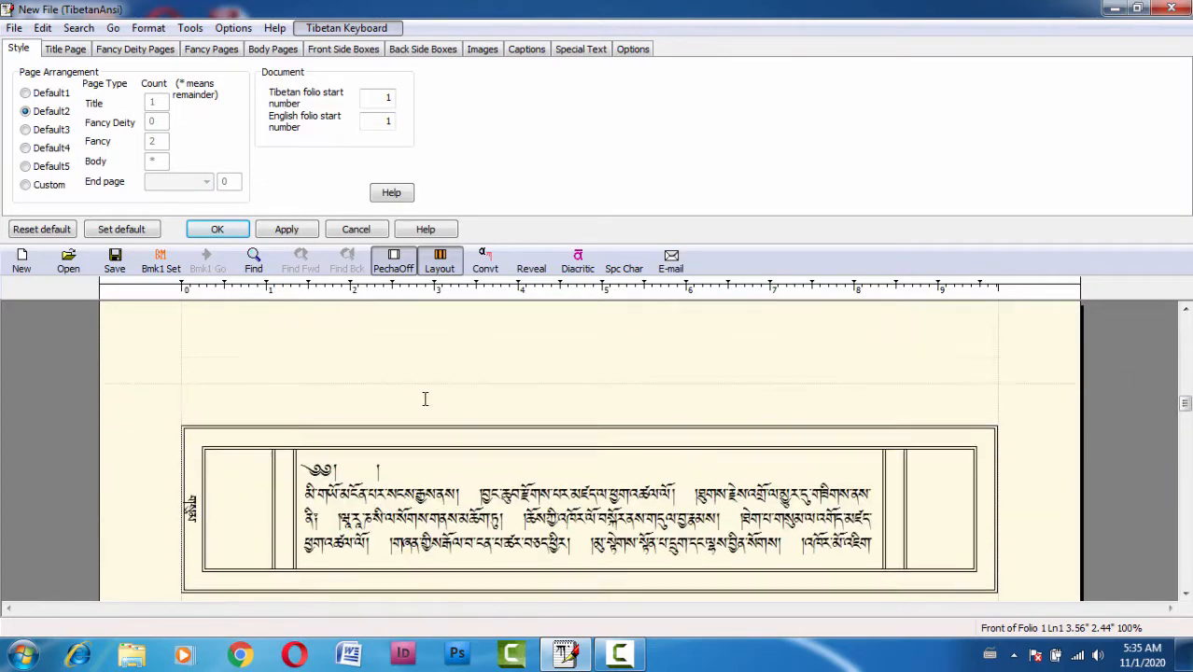
pyautogui.scroll(5, 424, 399)
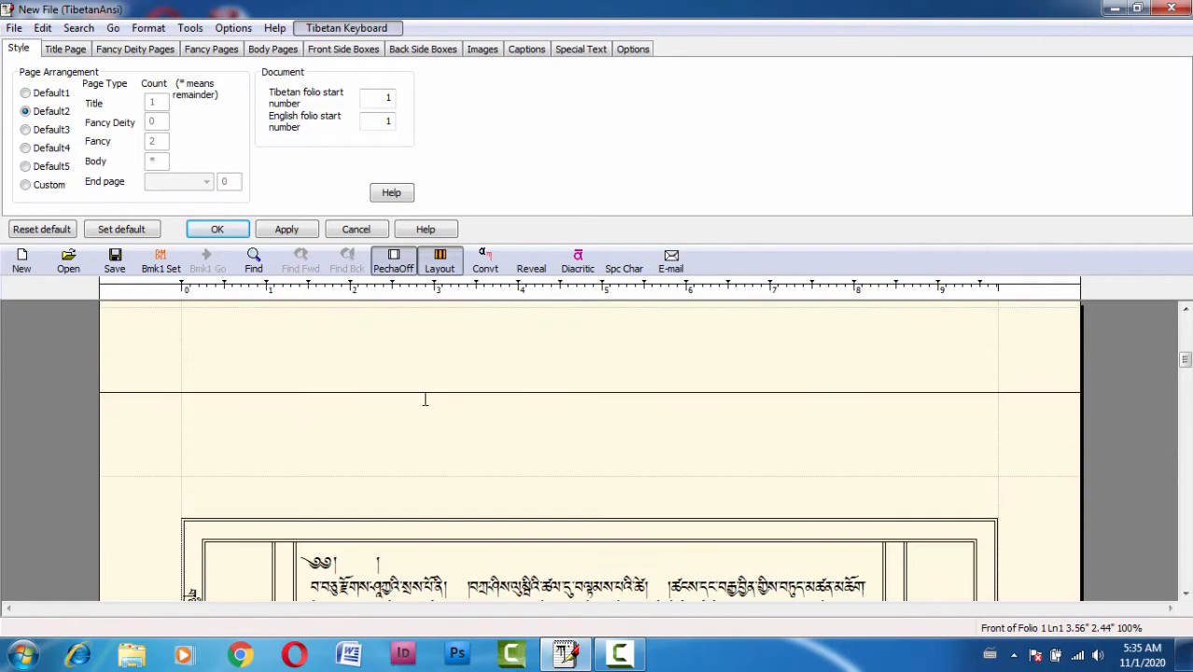
# Step: Try the Default3 page arrangement, look over its folios, and try Default4
pyautogui.click(38, 129)
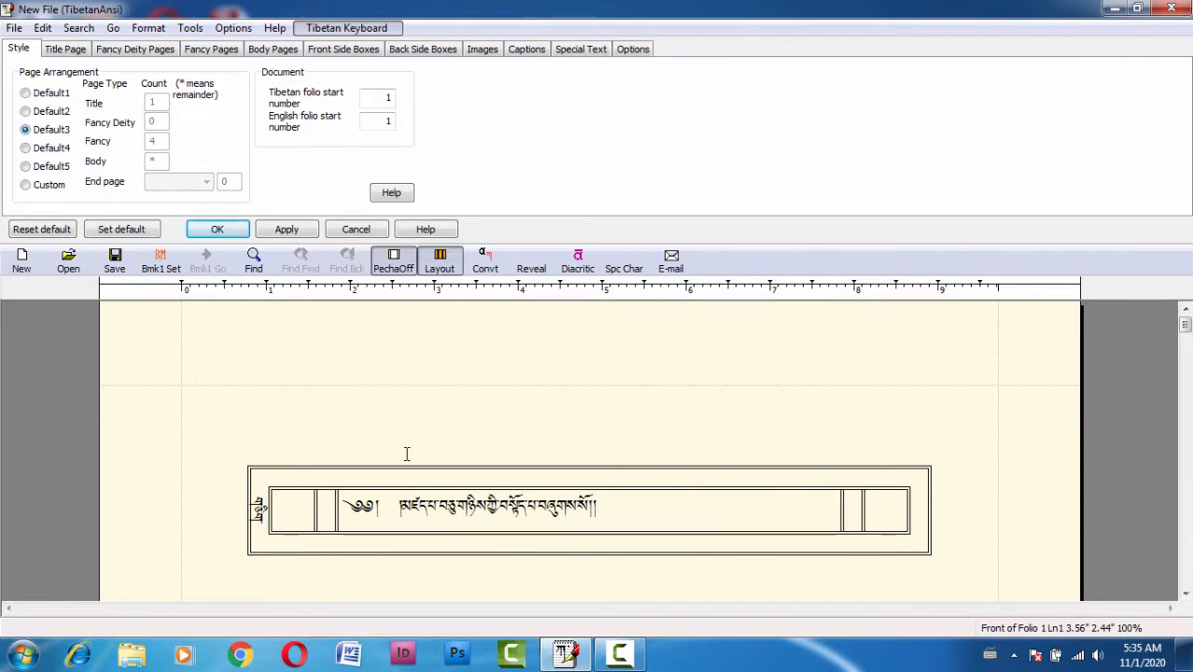
pyautogui.scroll(-7, 409, 478)
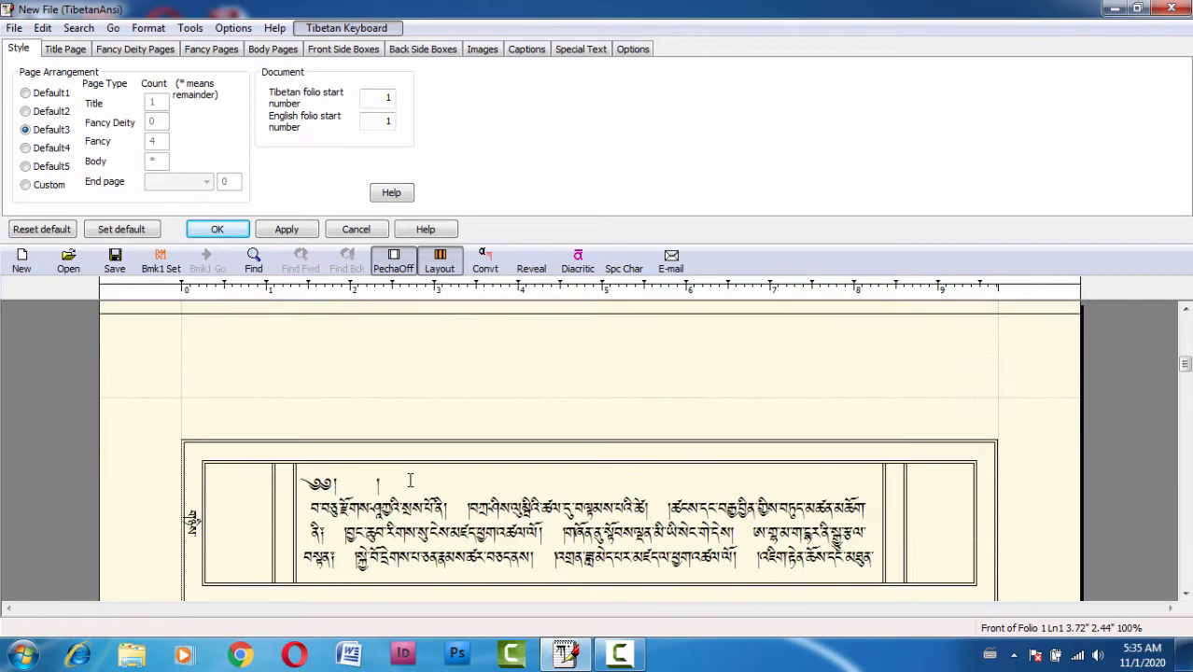
pyautogui.scroll(-2, 411, 477)
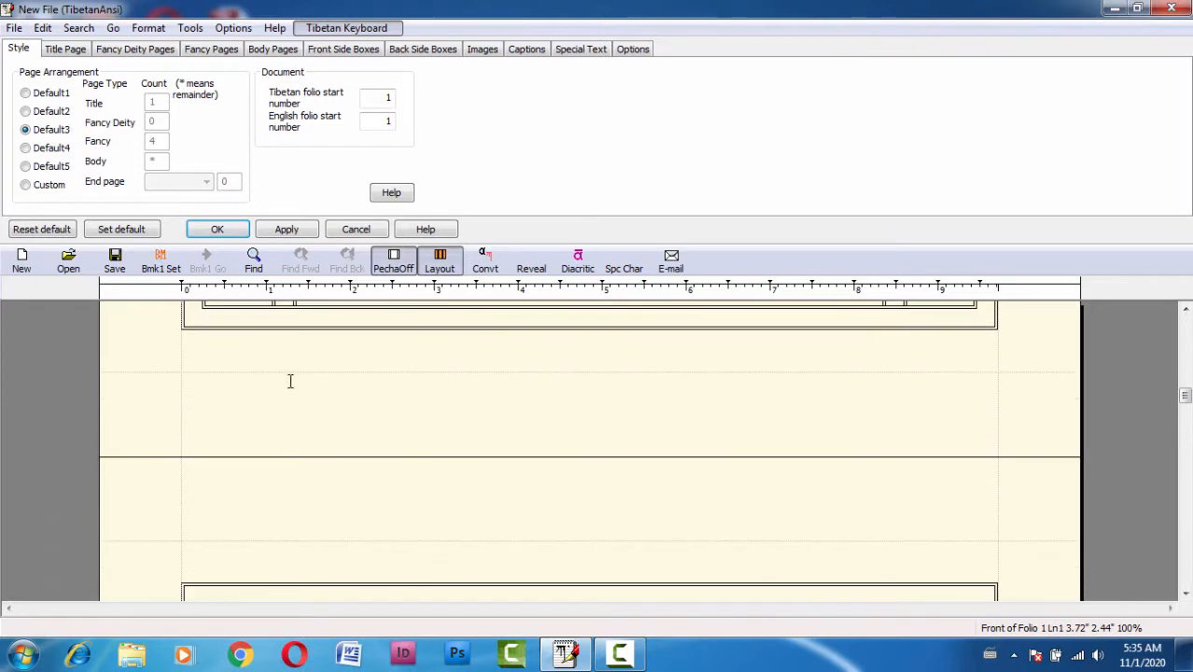
pyautogui.click(29, 151)
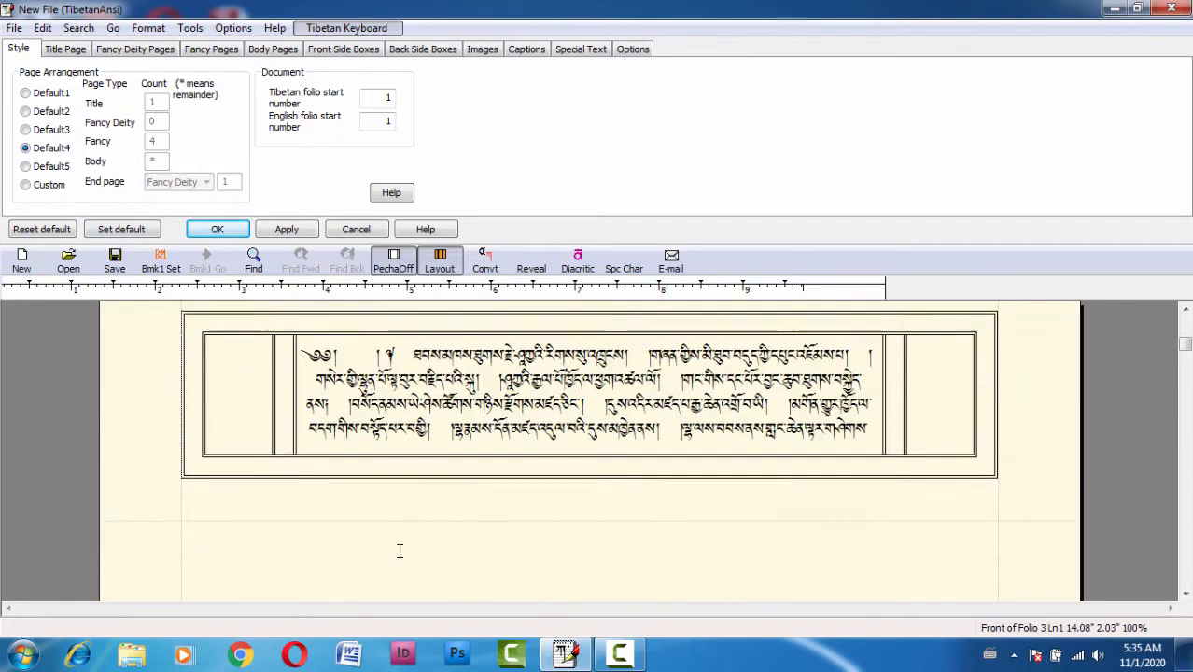
# Step: Set the page arrangement to Default5 and check the title page and the two-block fancy deity page
pyautogui.click(26, 167)
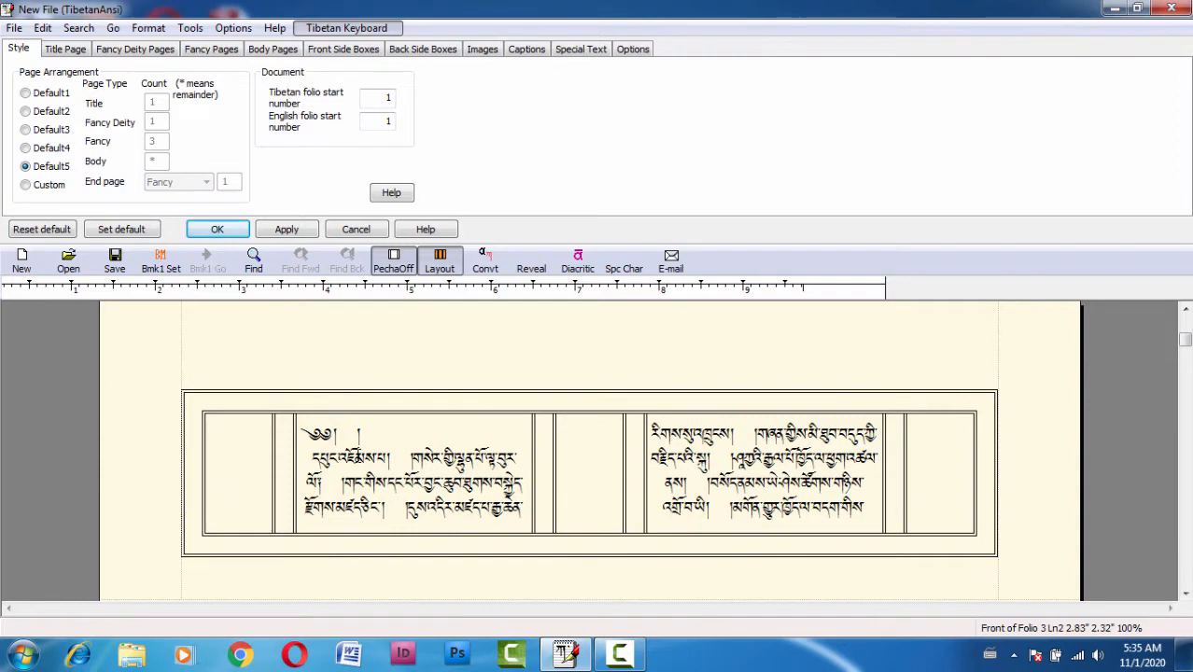
pyautogui.click(348, 459)
pyautogui.scroll(4, 349, 459)
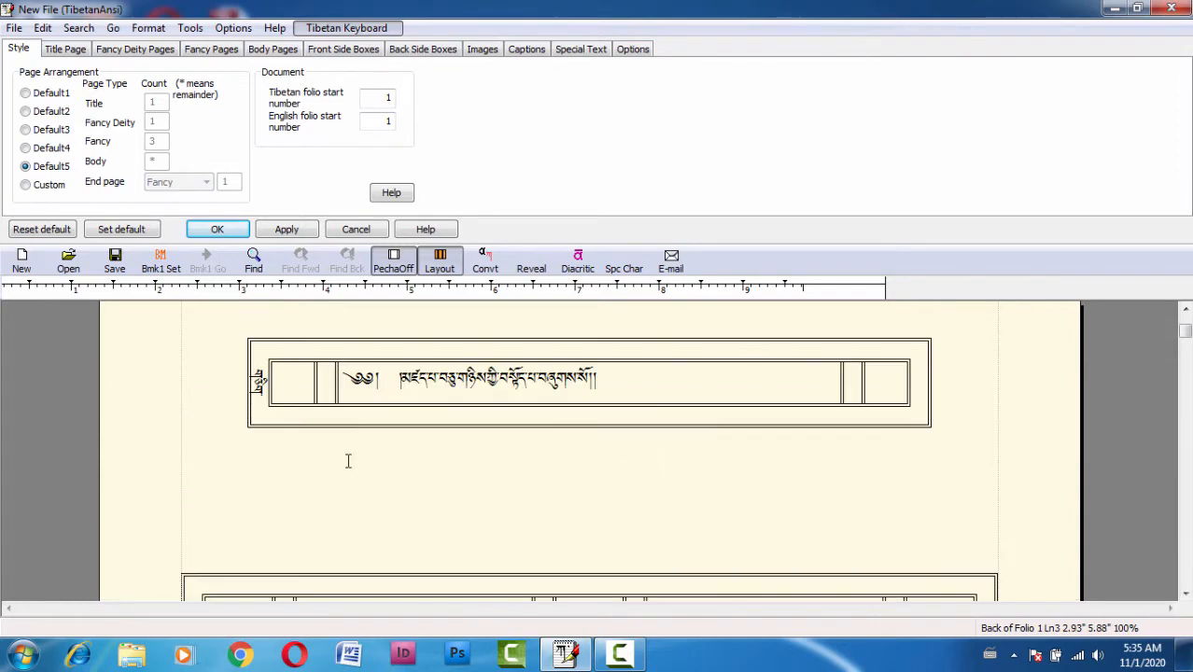
pyautogui.click(421, 506)
pyautogui.scroll(-3, 420, 489)
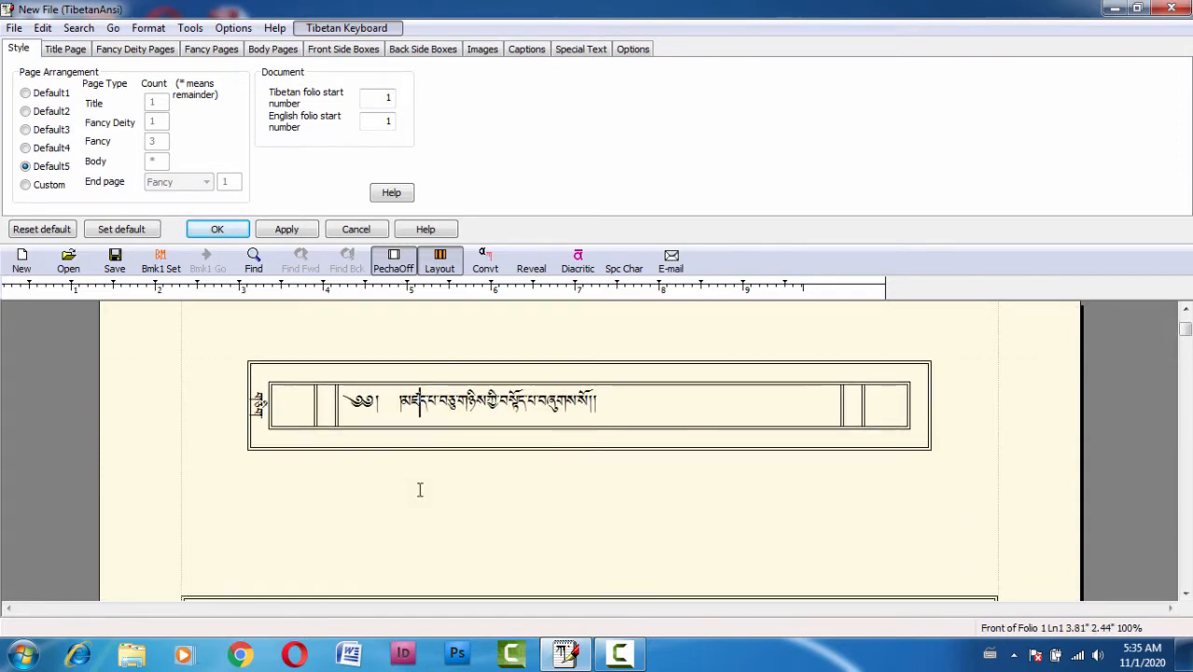
pyautogui.scroll(-1, 419, 490)
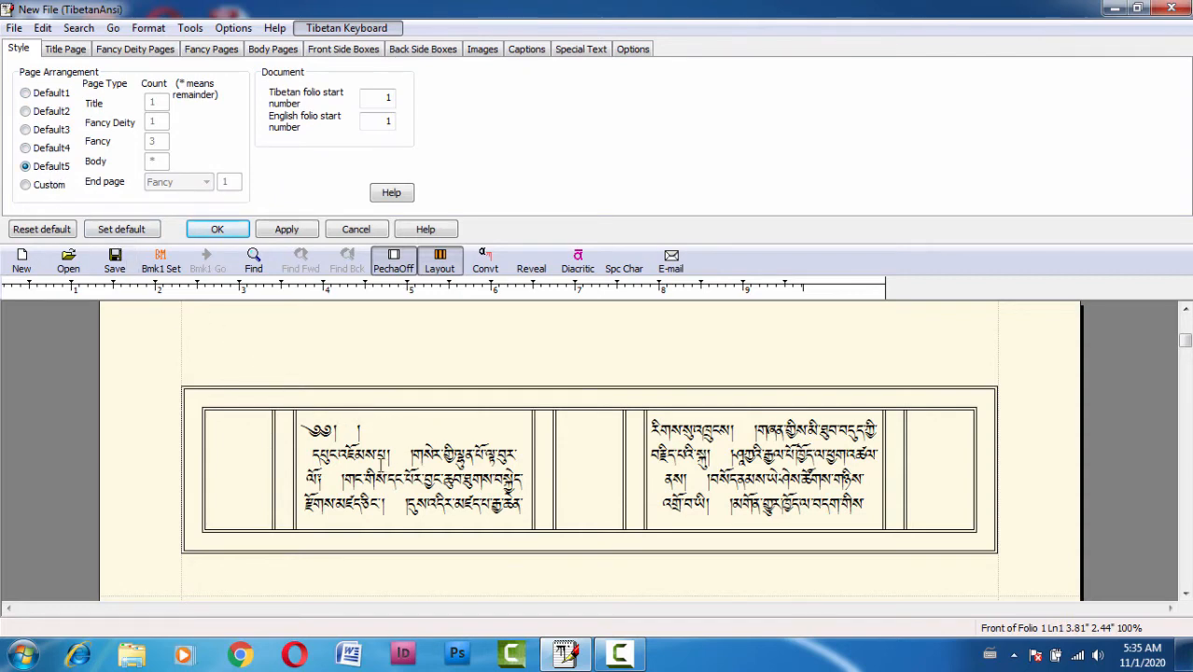
pyautogui.click(375, 464)
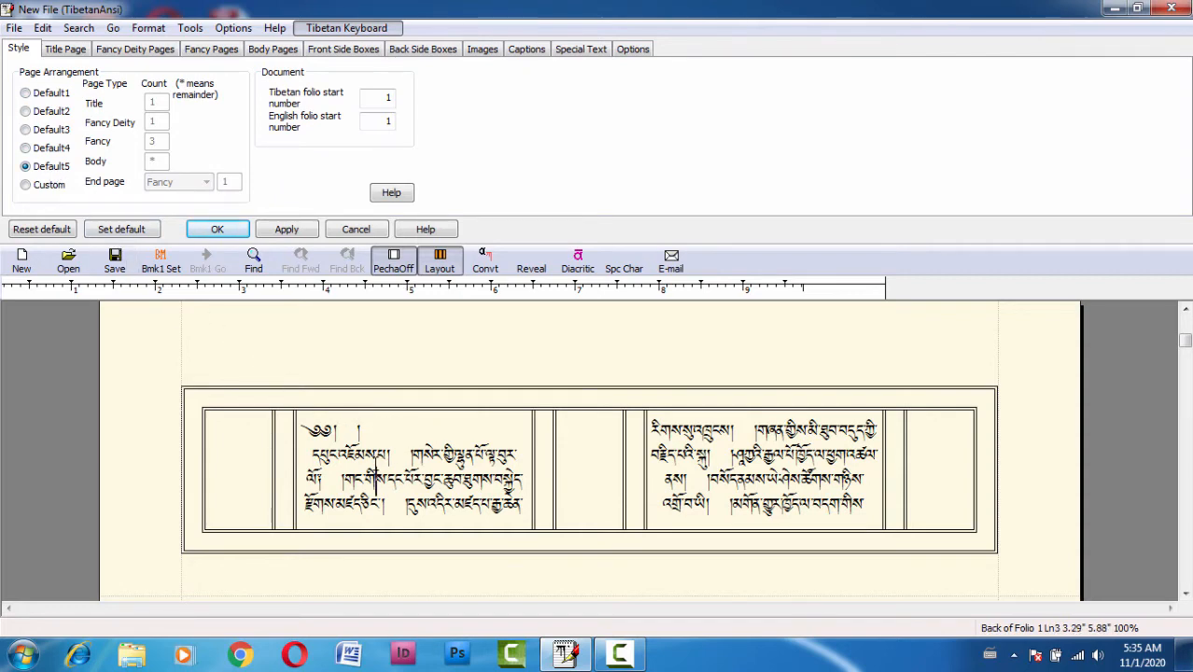
# Step: Switch the page arrangement to Custom, comparing its page counts with those of Default2
pyautogui.scroll(4, 375, 464)
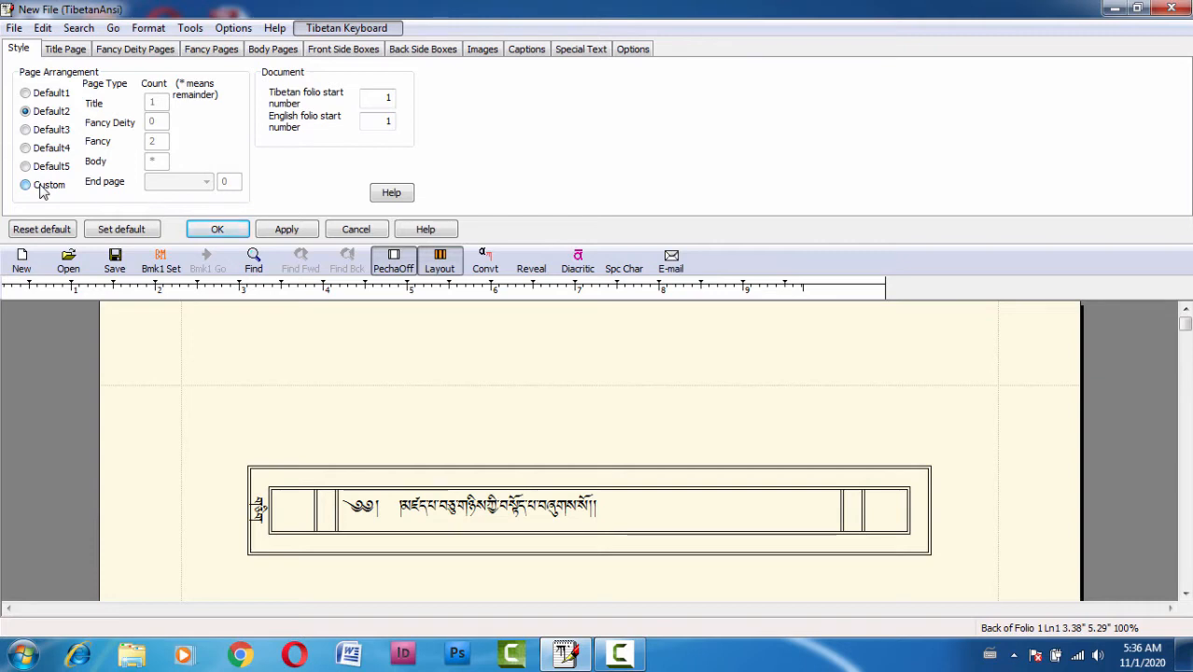
pyautogui.click(26, 185)
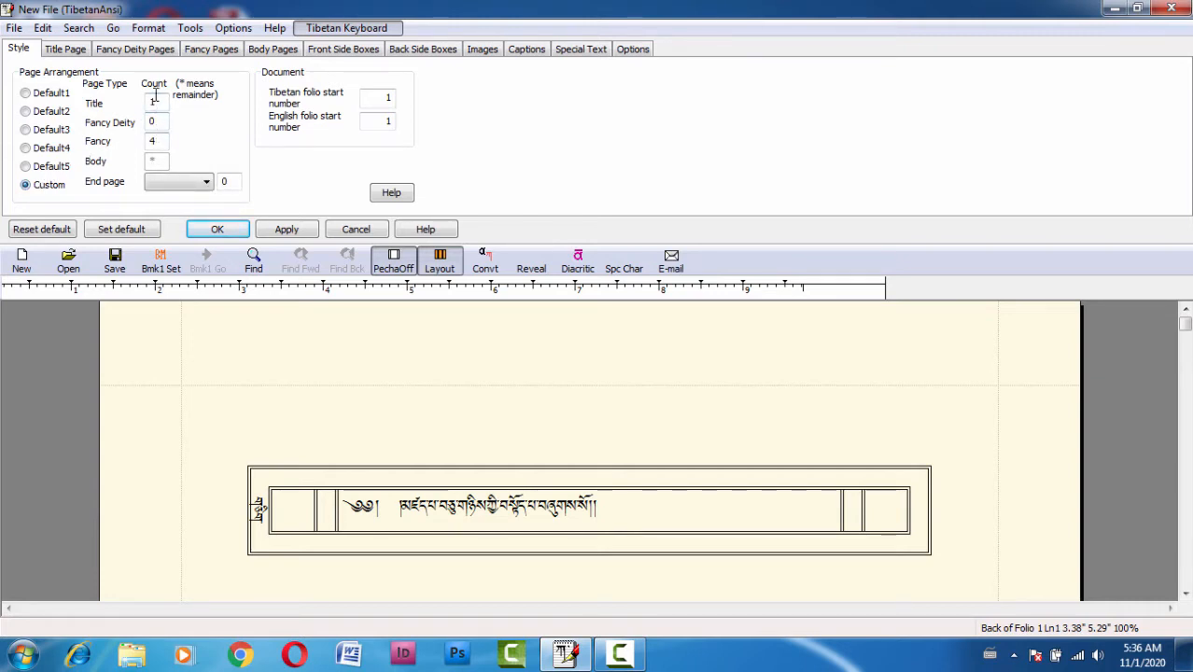
pyautogui.click(26, 112)
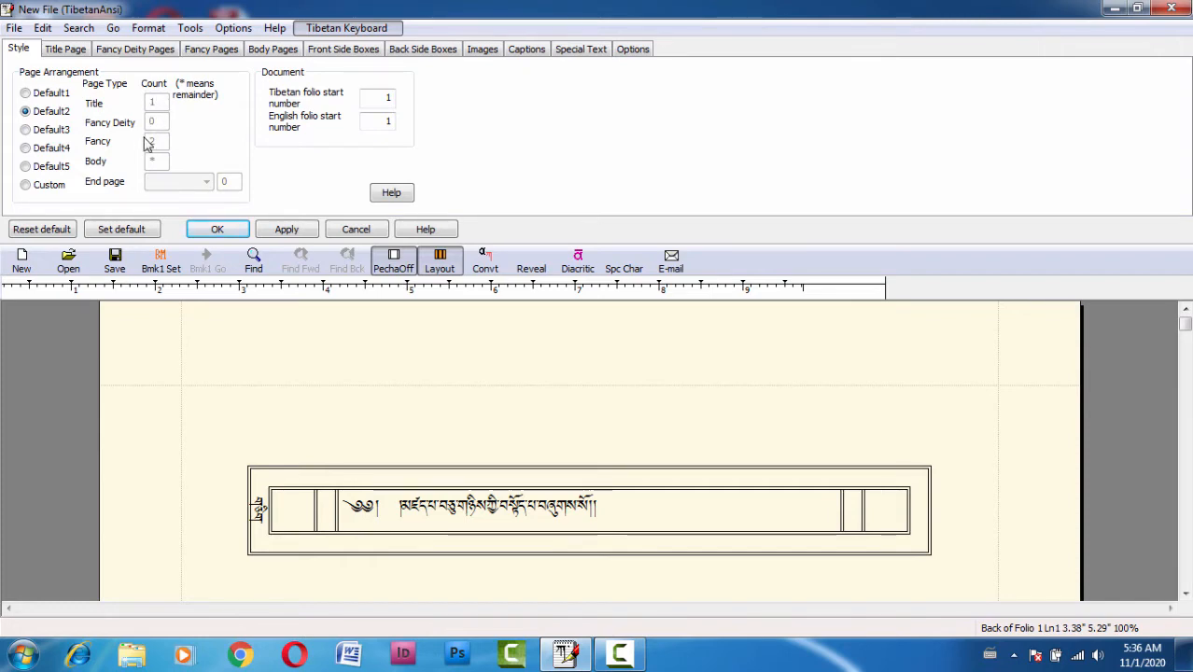
pyautogui.click(27, 184)
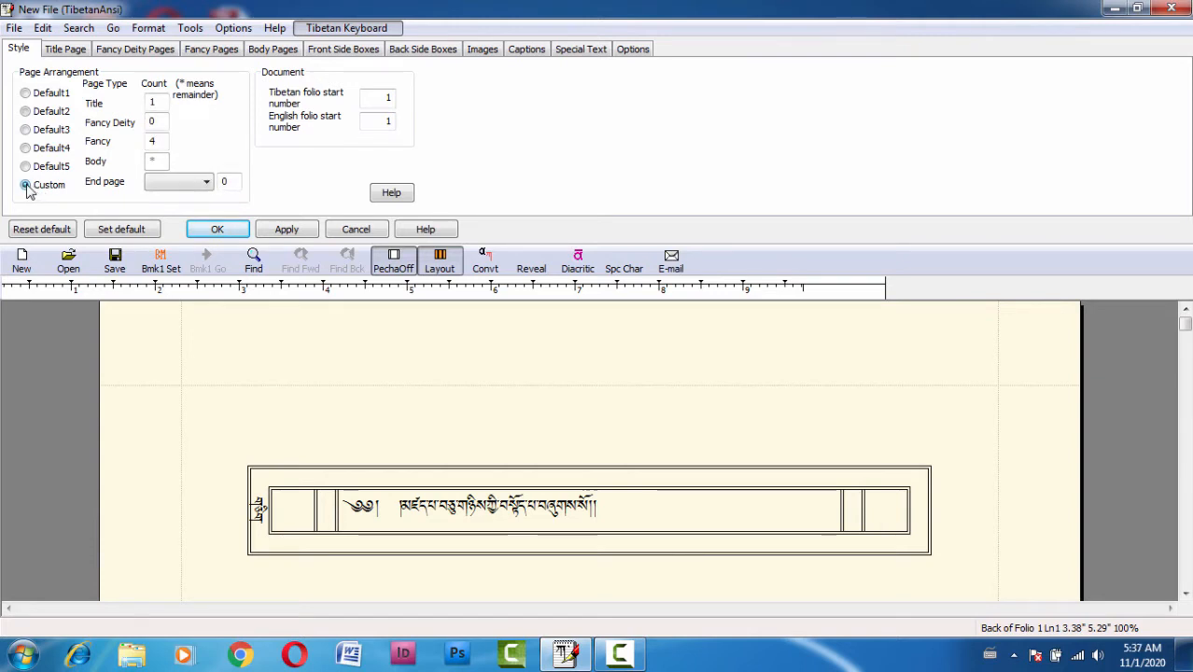
# Step: Check the title page, set the Custom arrangement's title page count to 0 and apply it
pyautogui.click(161, 102)
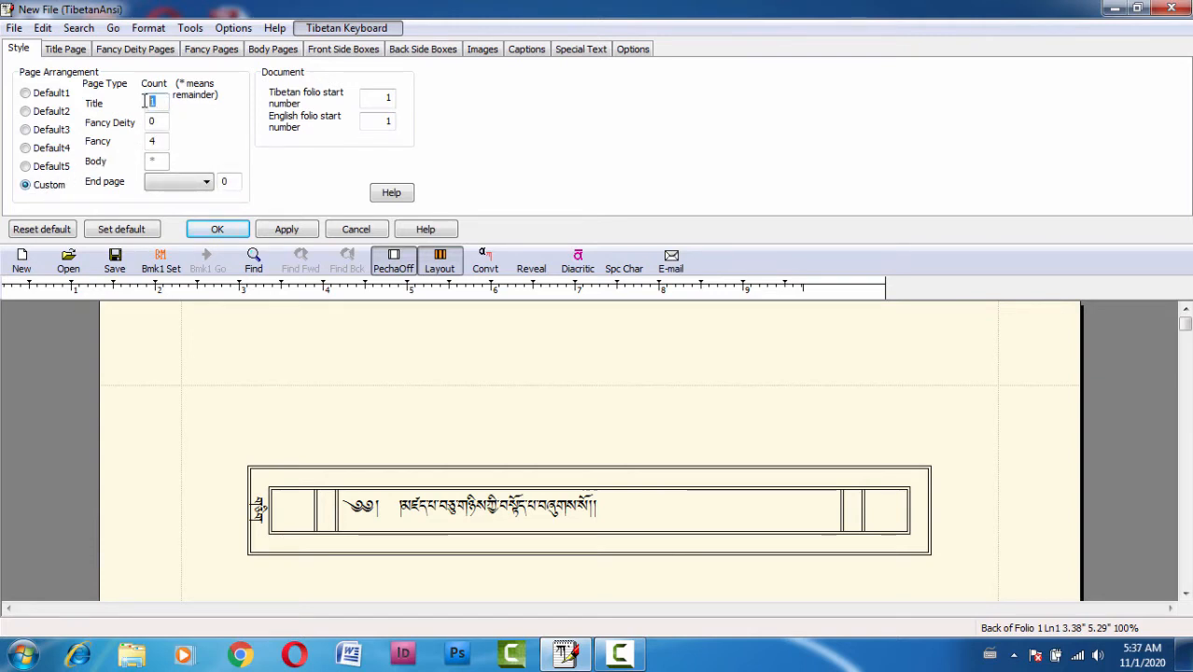
pyautogui.moveTo(145, 100); pyautogui.dragTo(161, 103)
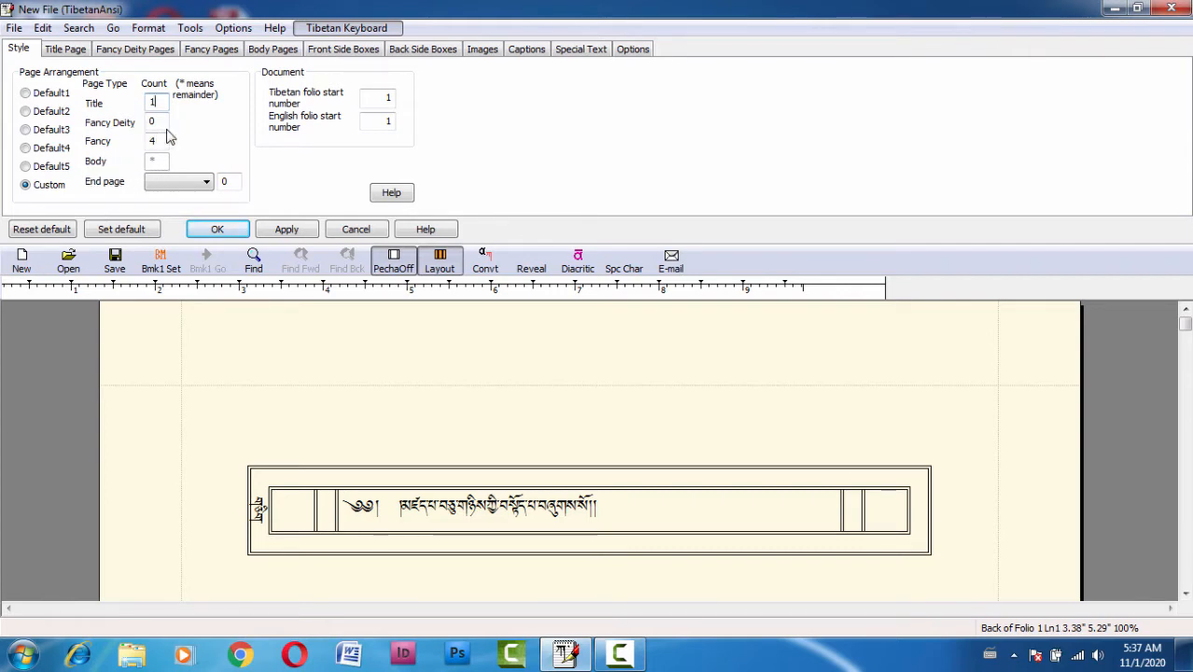
pyautogui.click(341, 506)
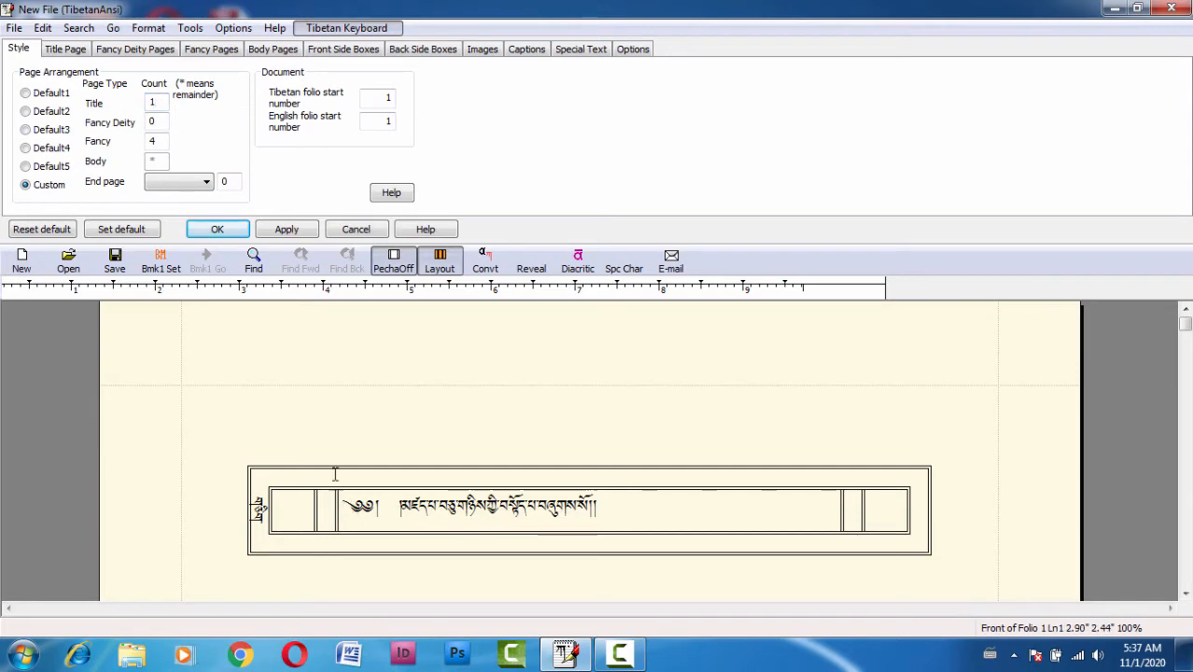
pyautogui.scroll(-2, 334, 478)
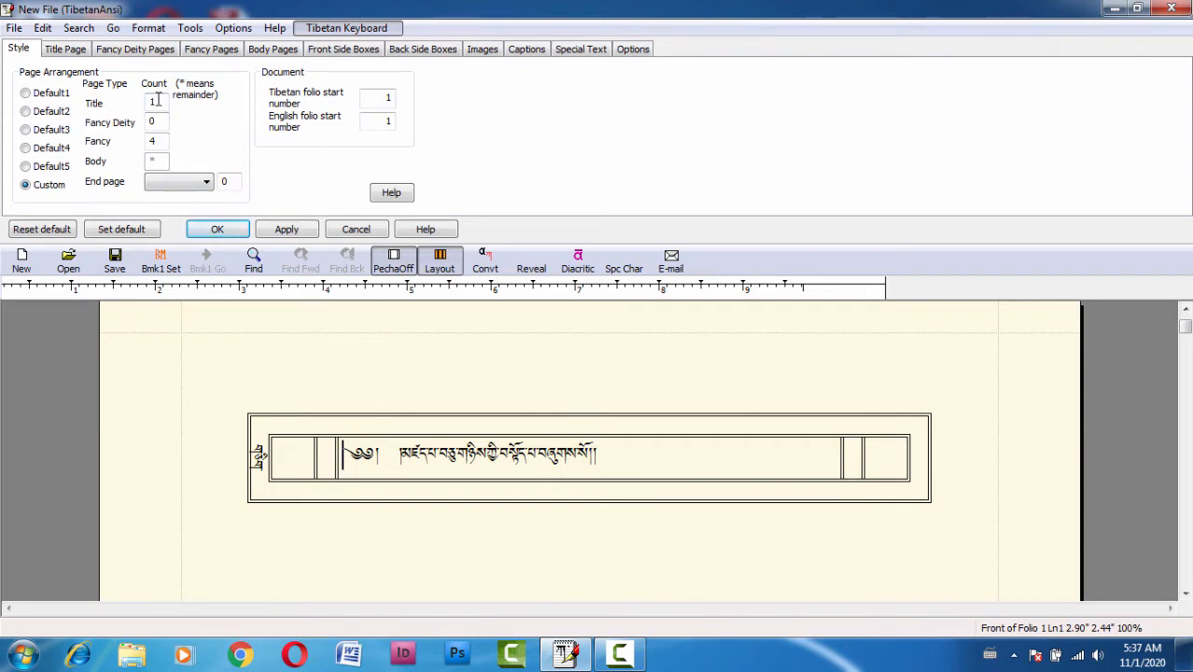
pyautogui.scroll(1, 360, 455)
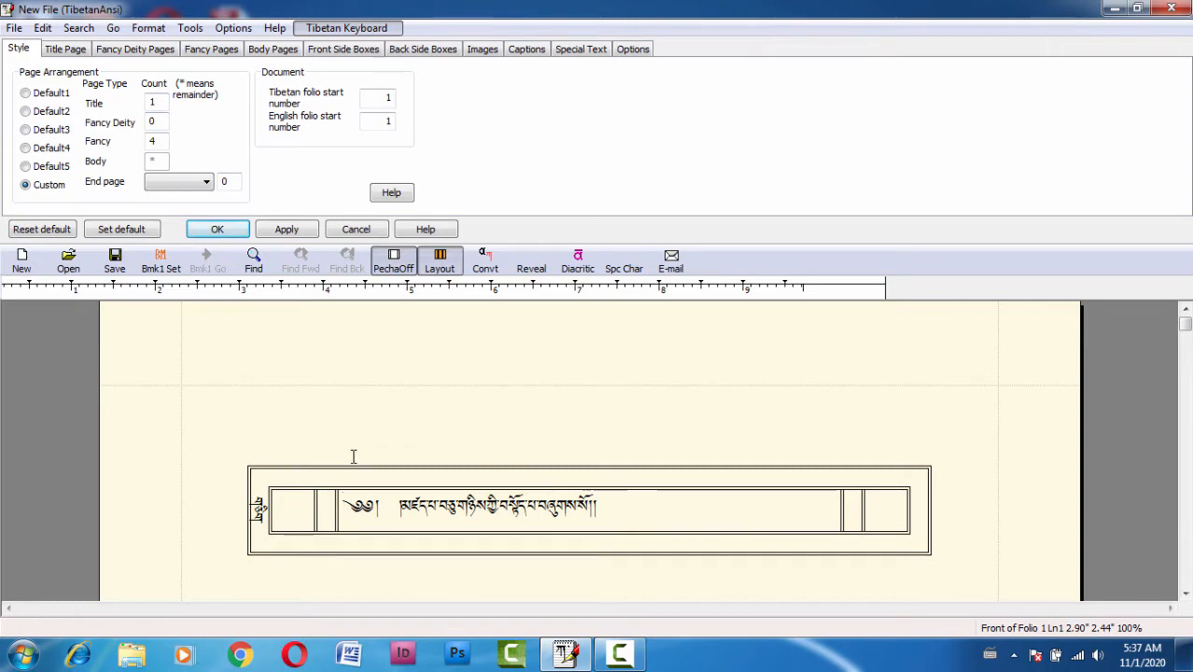
pyautogui.scroll(-1, 352, 489)
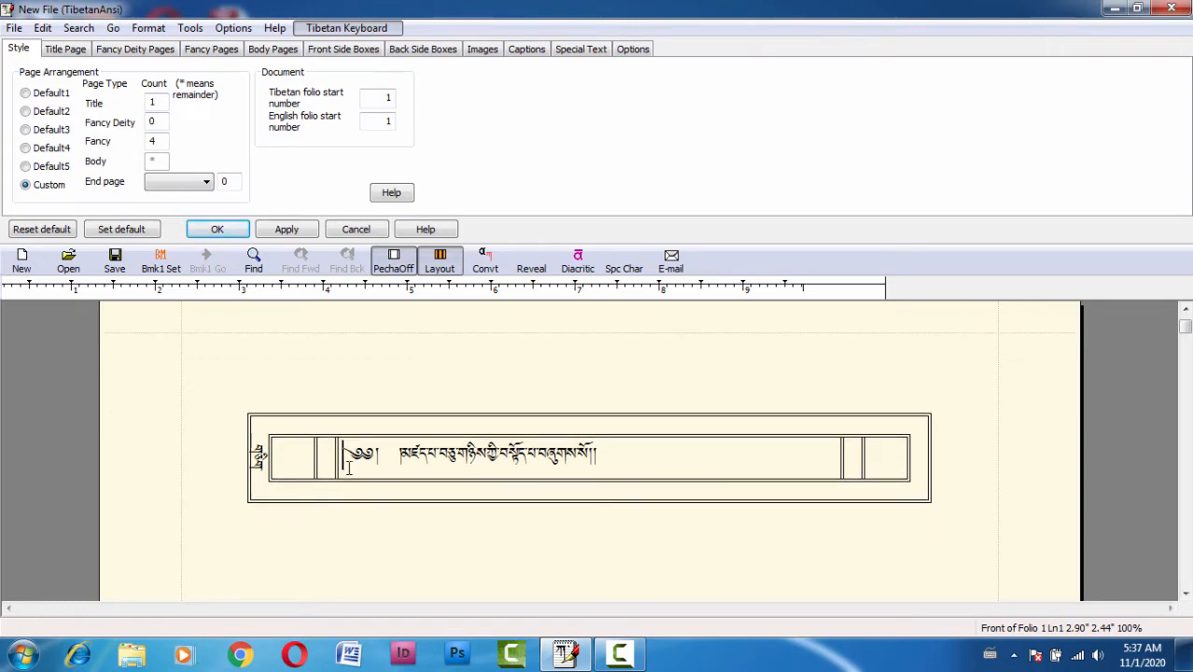
pyautogui.scroll(-1, 348, 463)
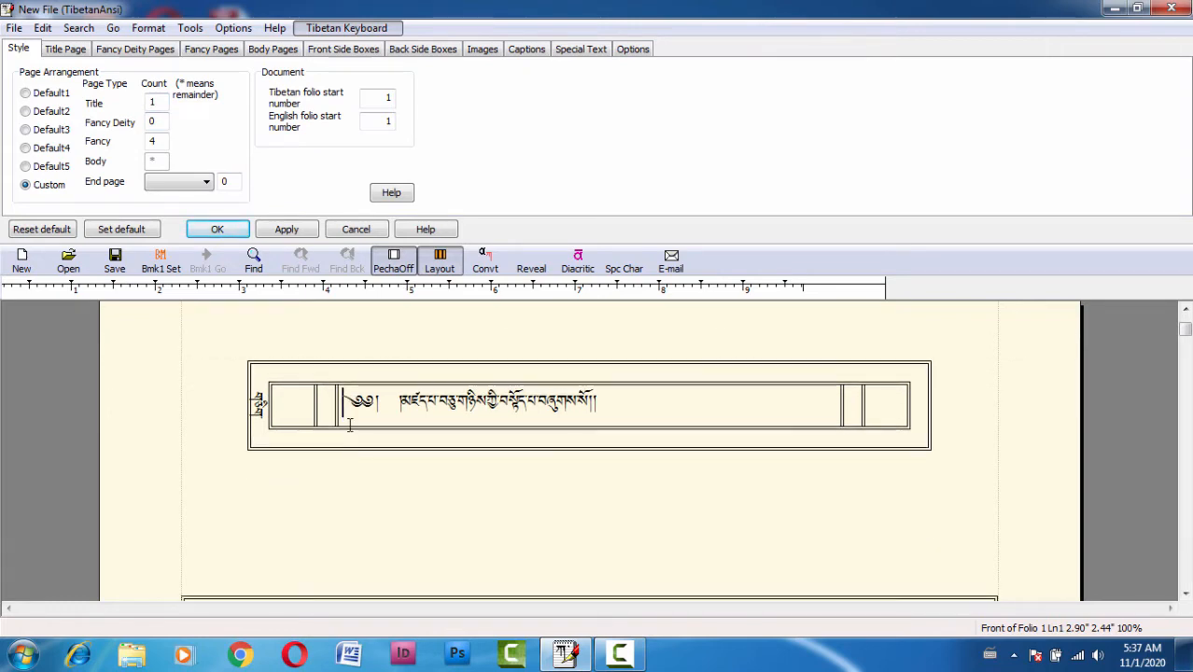
pyautogui.click(158, 106)
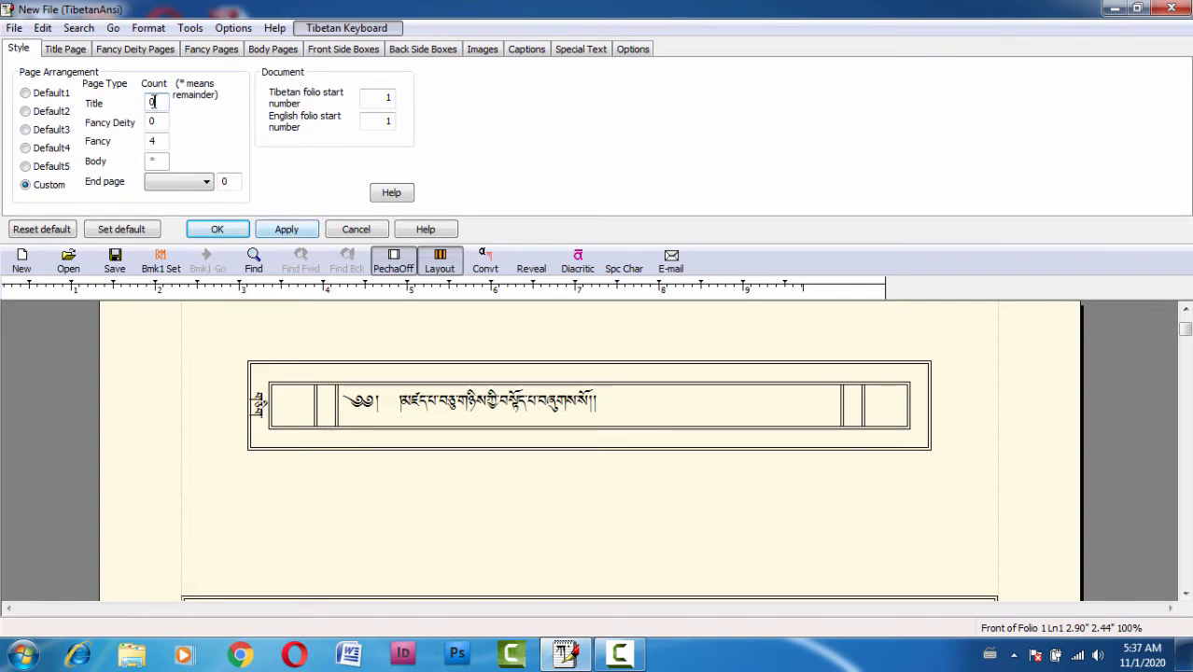
pyautogui.click(286, 231)
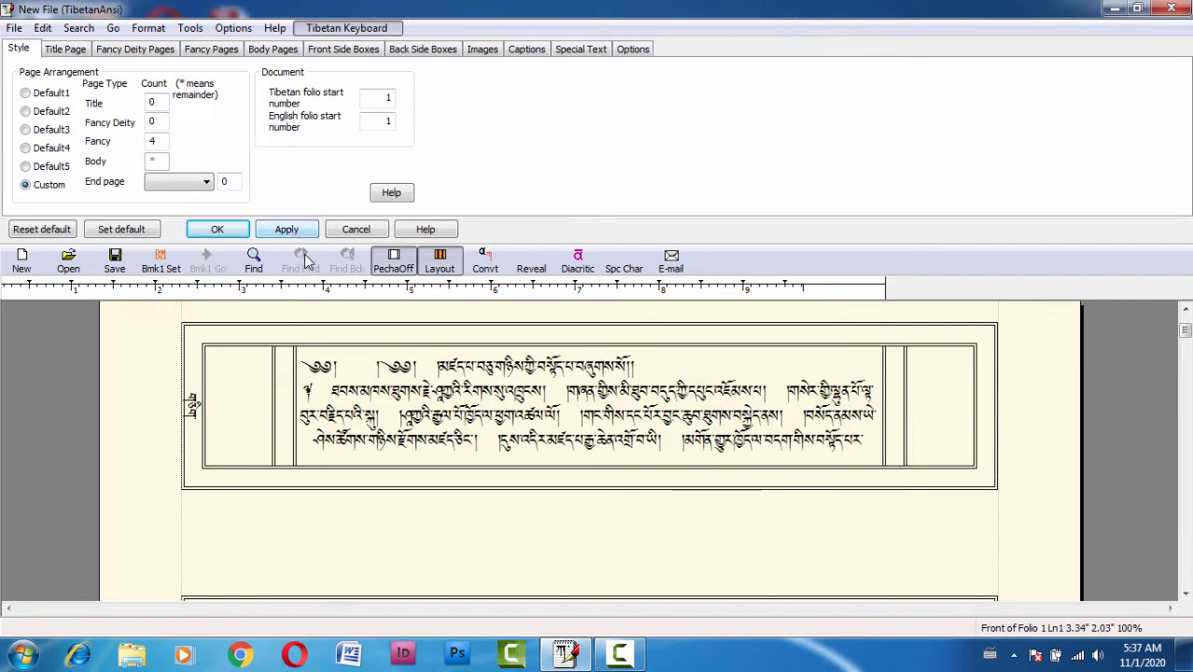
# Step: Set the title page count back to 1, leave the fancy counts as they are, and apply the Custom arrangement
pyautogui.click(359, 392)
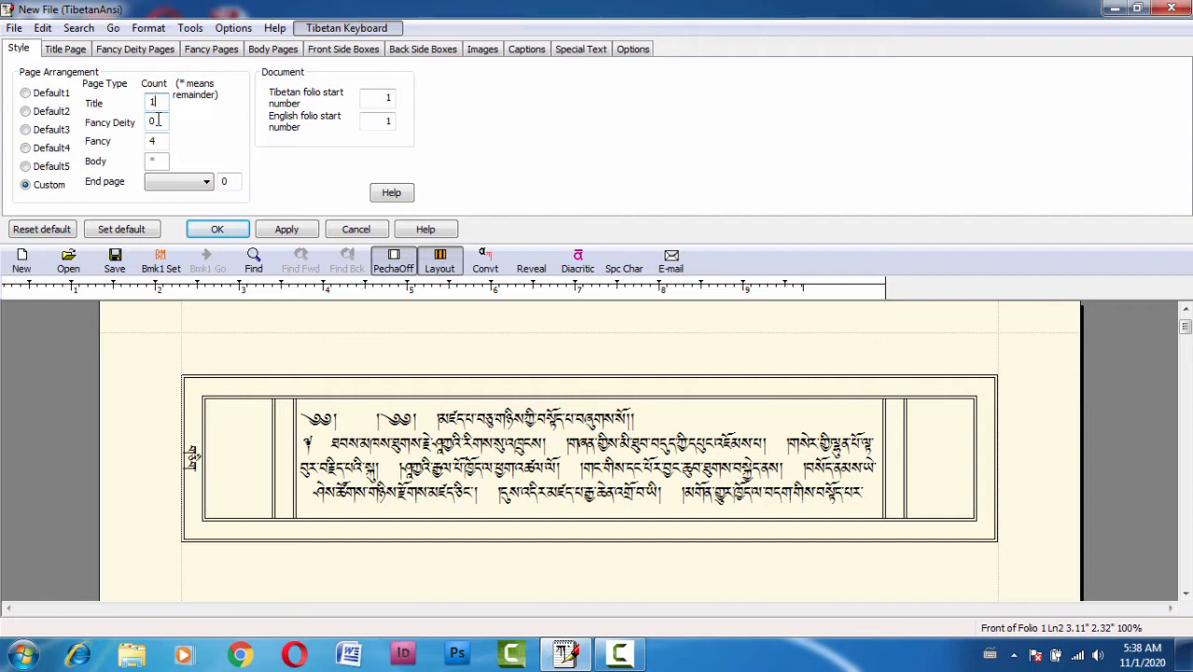
pyautogui.moveTo(159, 121); pyautogui.dragTo(151, 119)
pyautogui.click(162, 118)
pyautogui.moveTo(159, 120); pyautogui.dragTo(145, 120)
pyautogui.click(325, 434)
pyautogui.moveTo(164, 139); pyautogui.dragTo(140, 138)
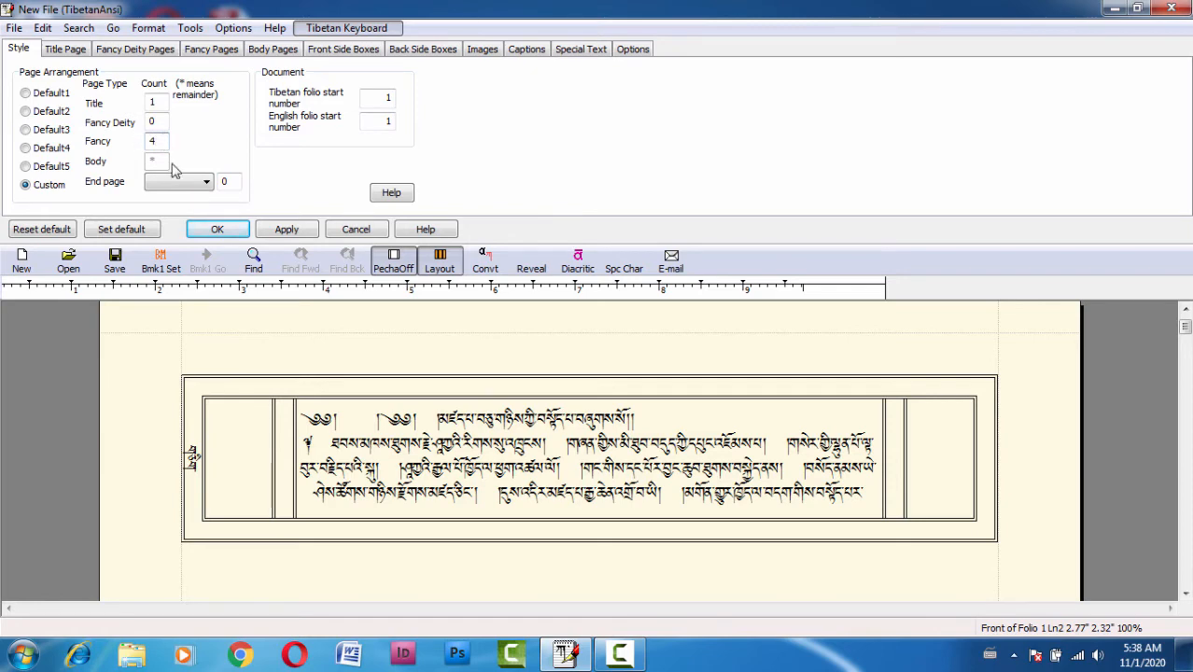
pyautogui.click(458, 443)
pyautogui.scroll(1, 453, 446)
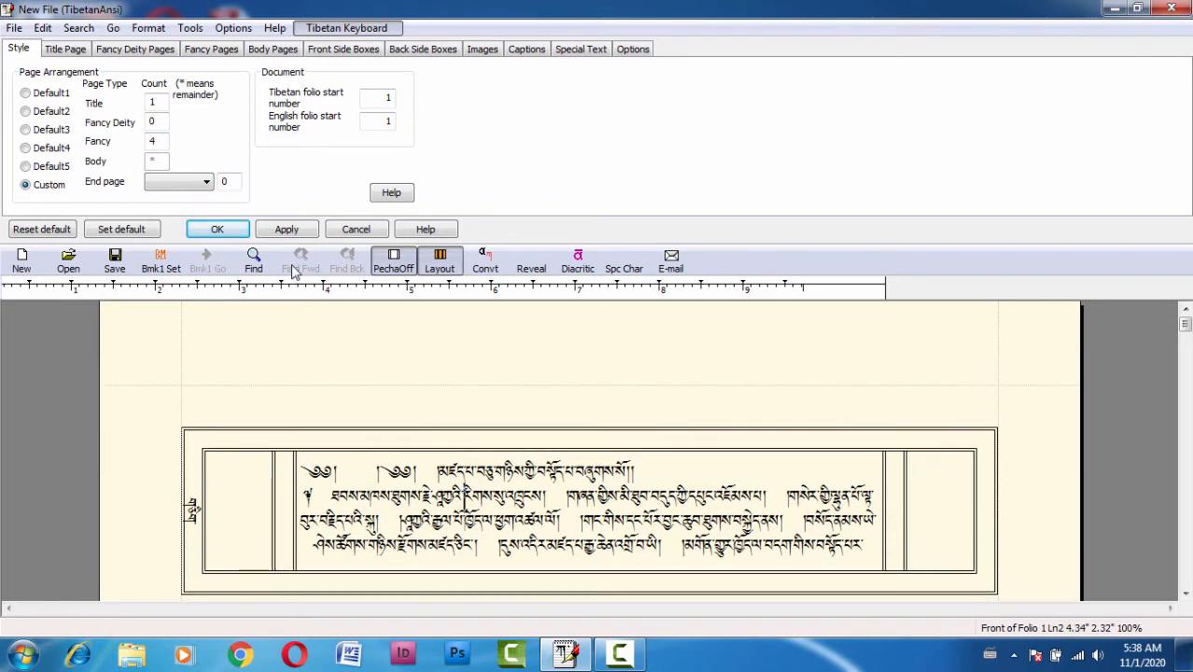
pyautogui.click(271, 230)
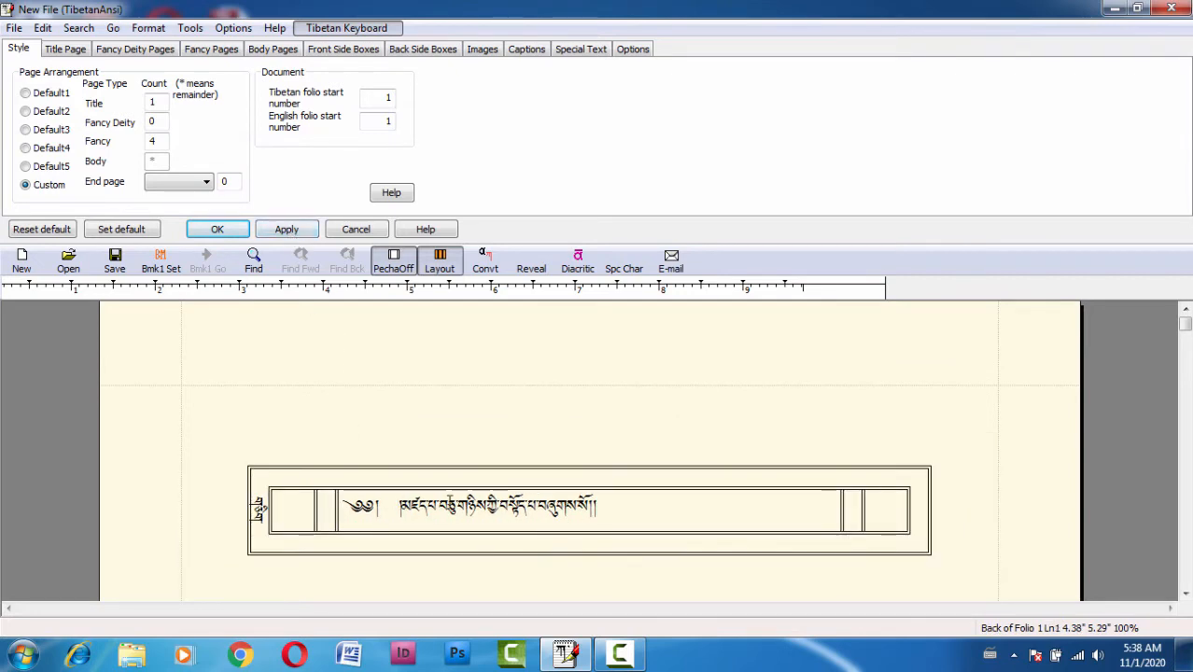
# Step: Examine the title page and the following fancy pages, comparing them with the fancy page count
pyautogui.click(447, 506)
pyautogui.scroll(-4, 448, 502)
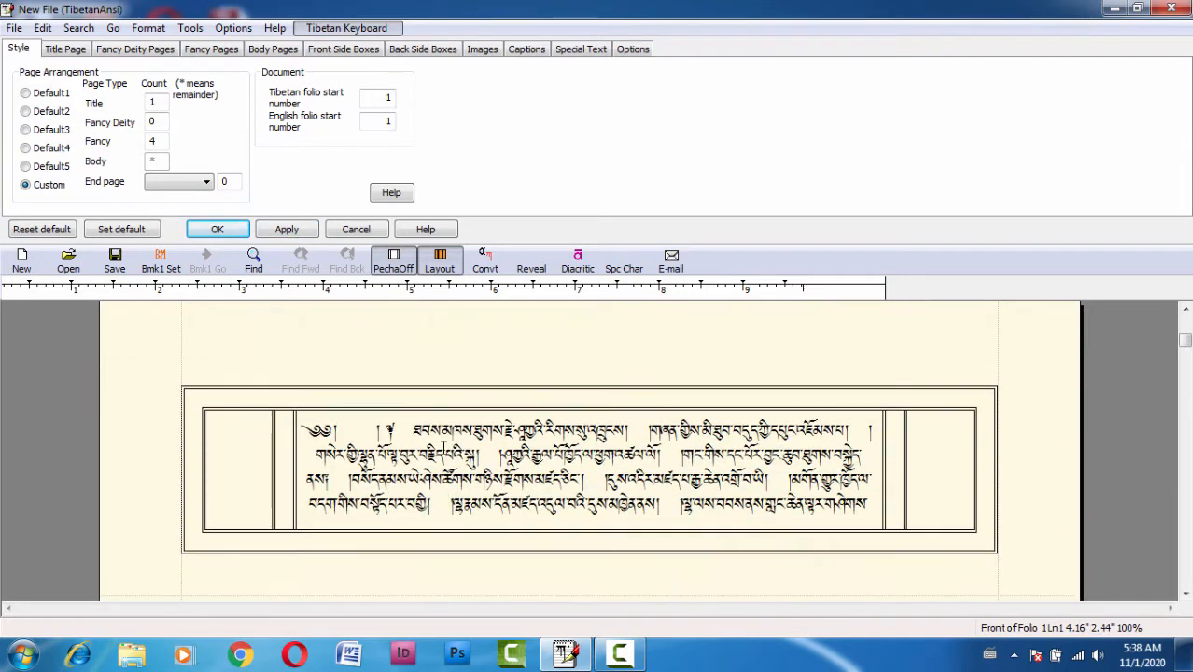
pyautogui.click(411, 442)
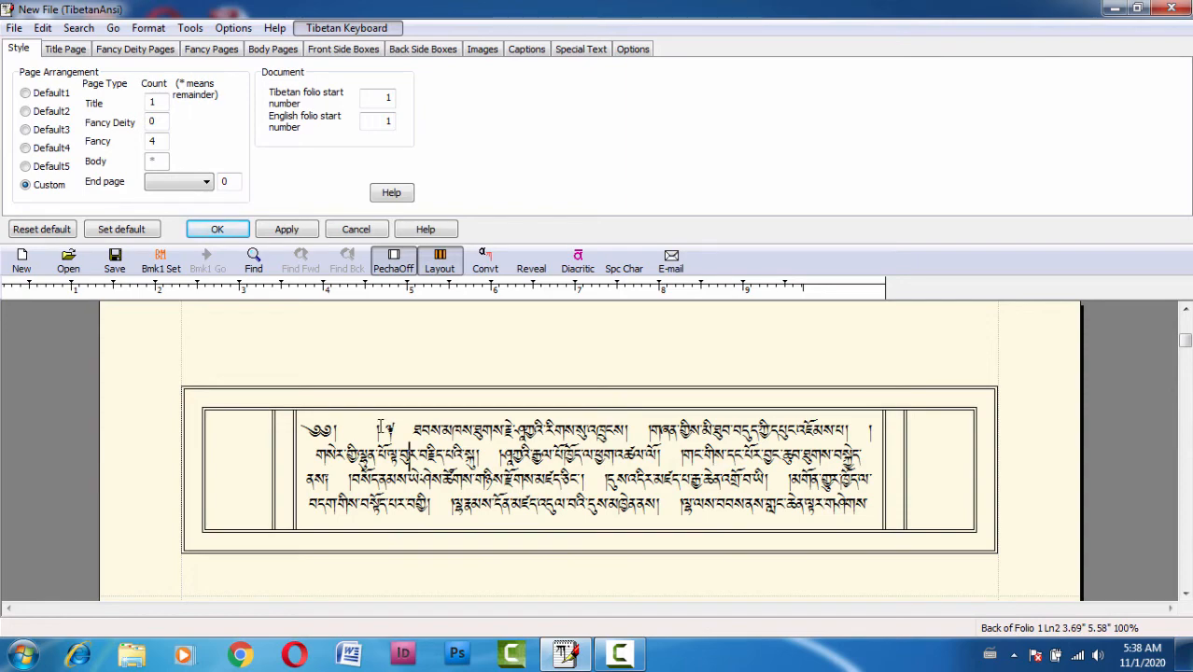
pyautogui.scroll(-3, 399, 457)
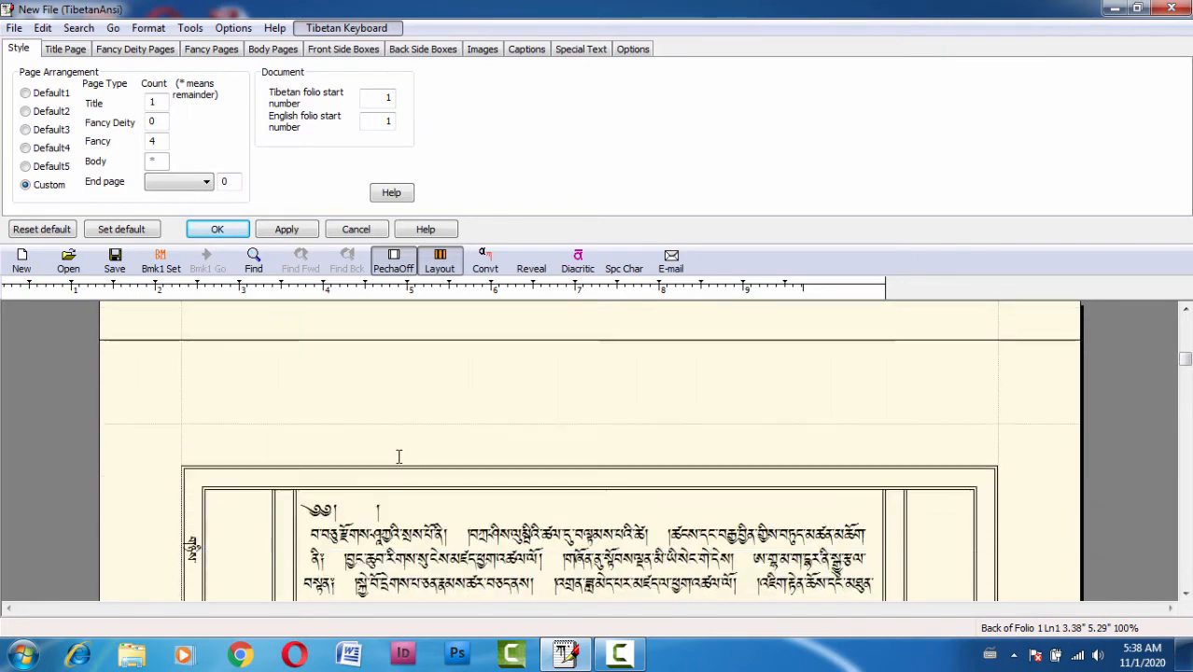
pyautogui.scroll(-6, 400, 462)
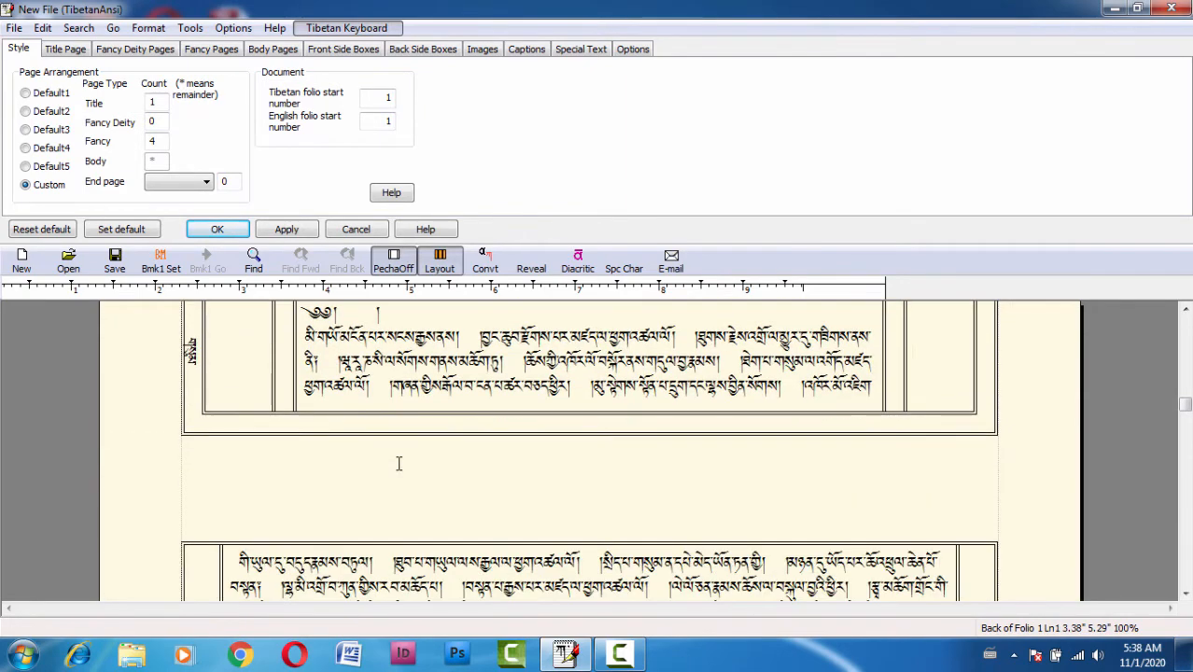
pyautogui.scroll(-2, 339, 484)
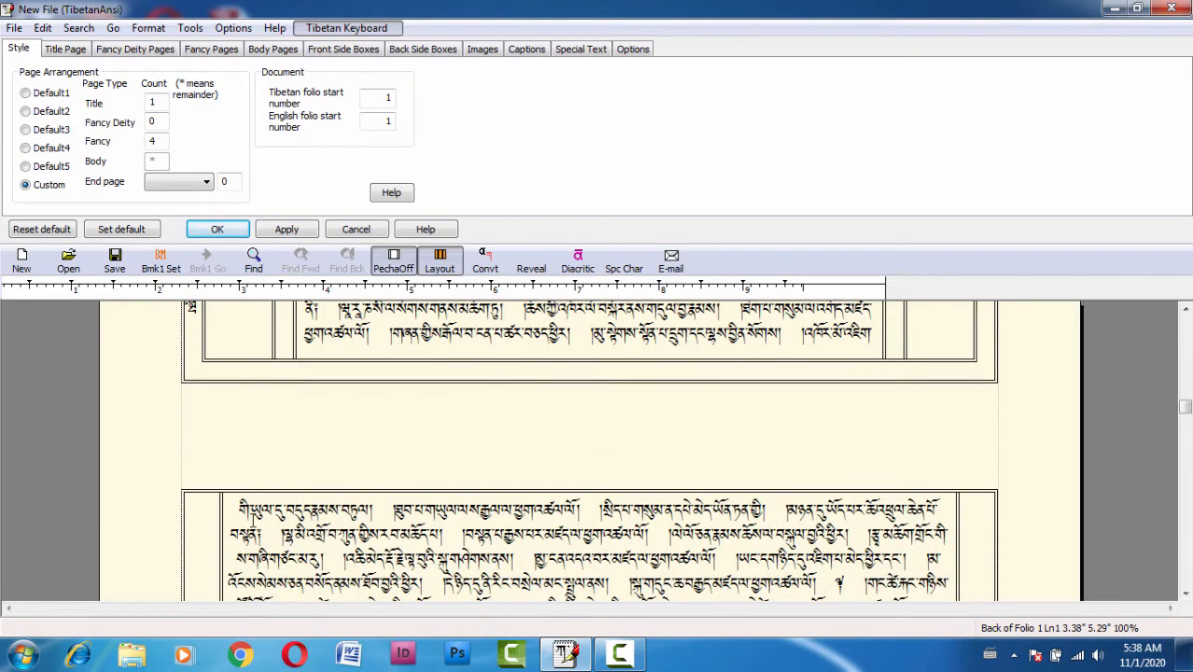
pyautogui.click(241, 533)
pyautogui.scroll(-3, 241, 532)
pyautogui.scroll(5, 240, 506)
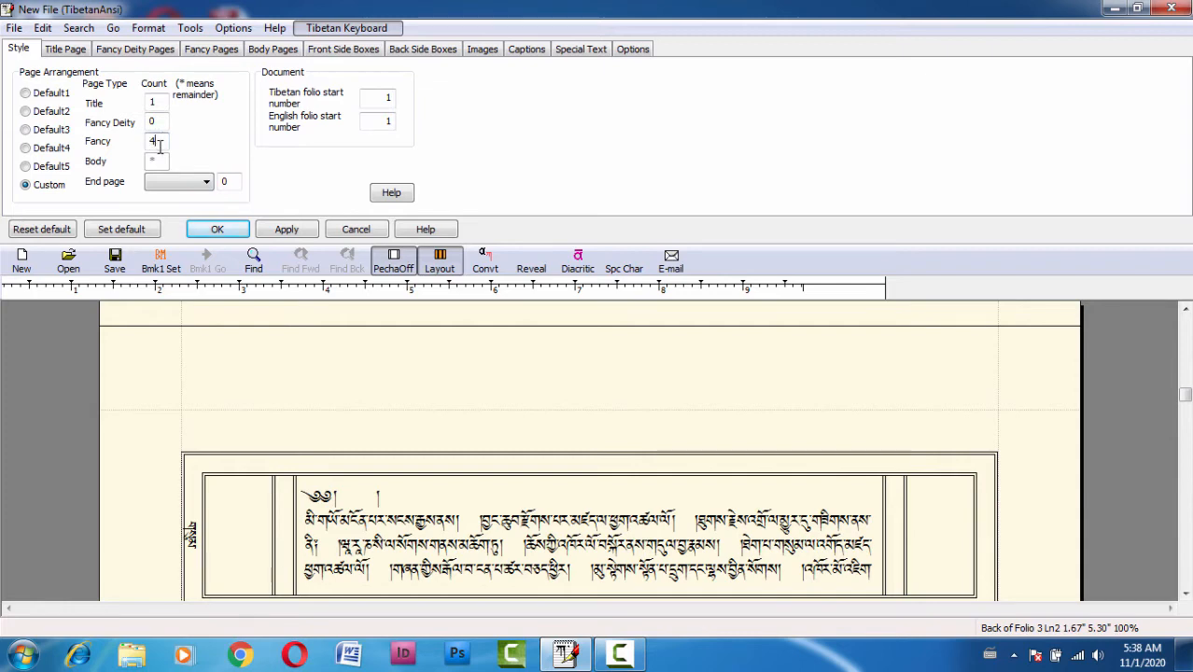
pyautogui.click(444, 546)
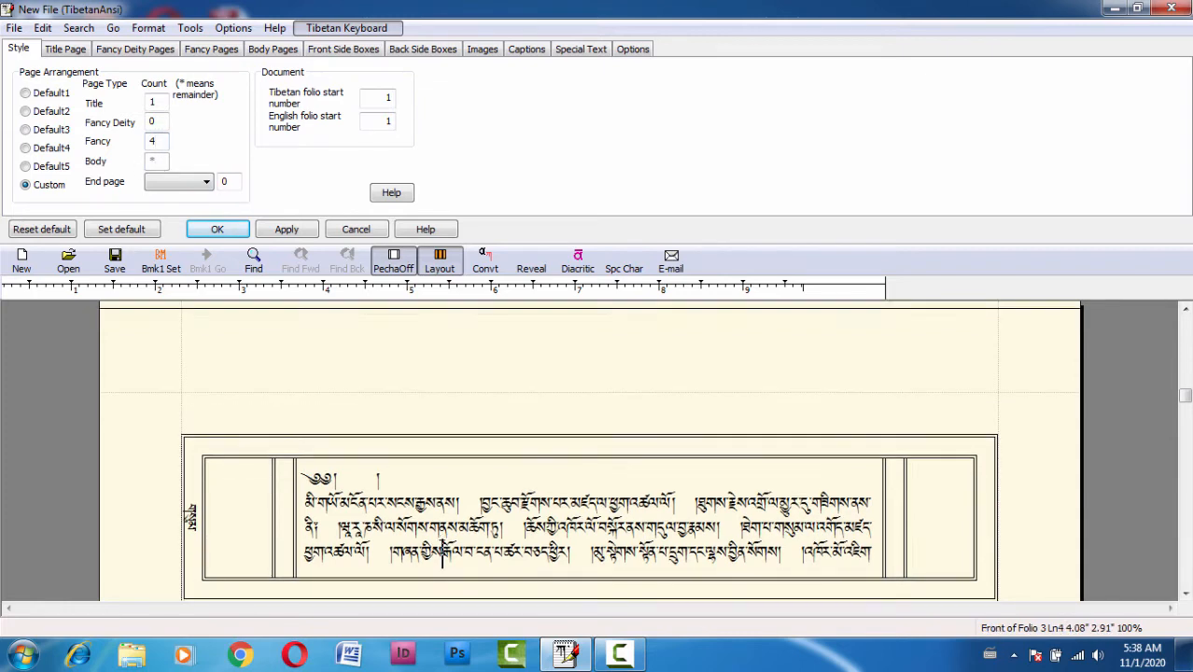
# Step: Look through the body pages that follow the fancy pages and compare them with the body count setting
pyautogui.scroll(-5, 443, 551)
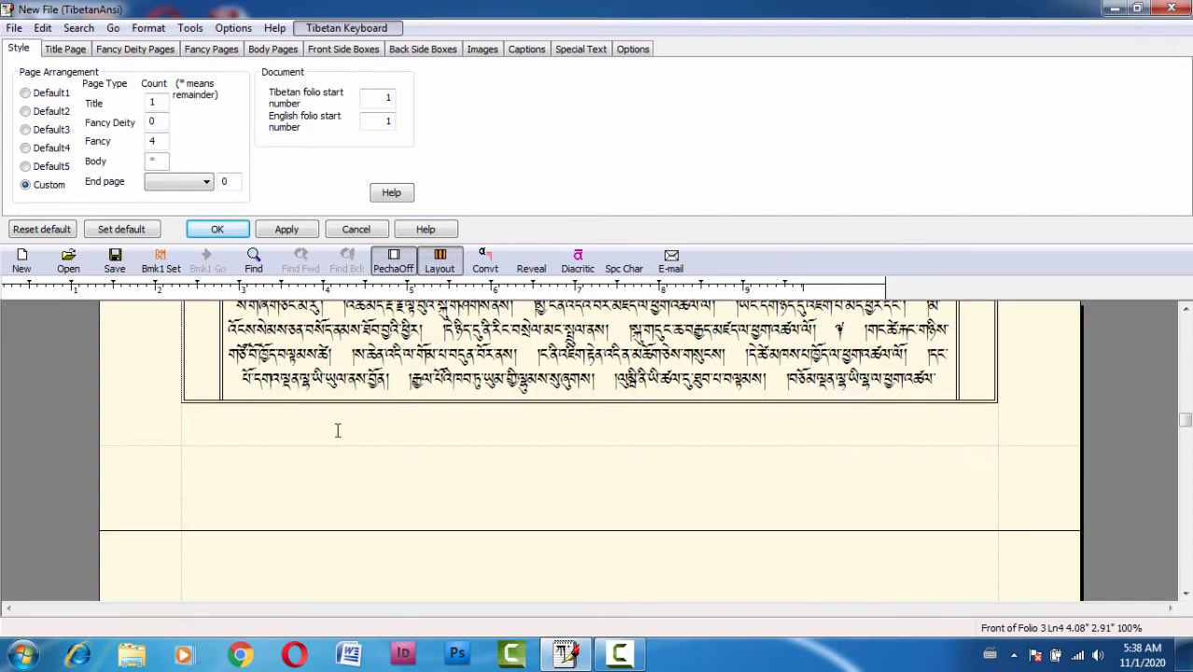
pyautogui.scroll(-10, 338, 430)
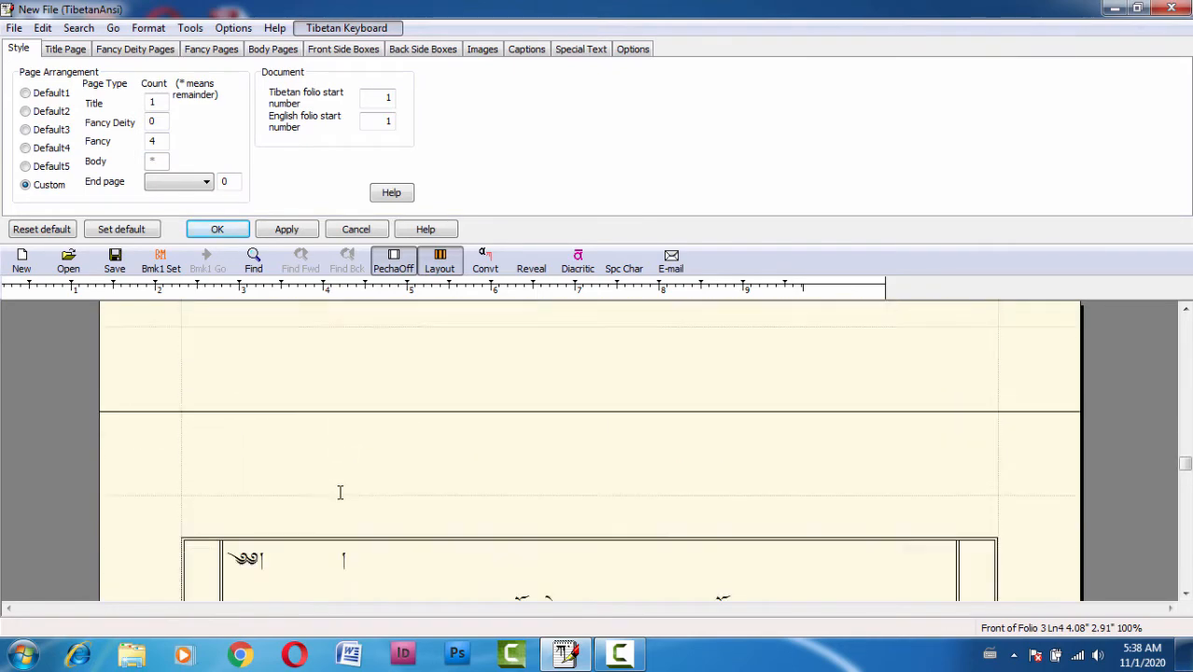
pyautogui.scroll(-10, 340, 493)
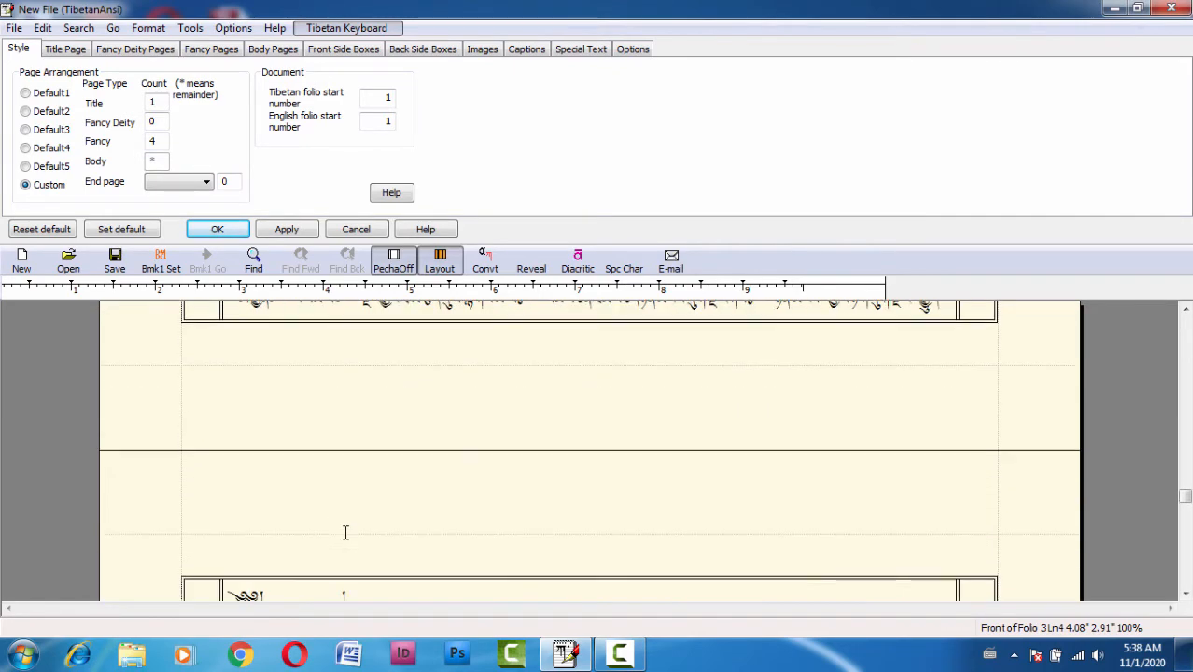
pyautogui.scroll(-4, 344, 532)
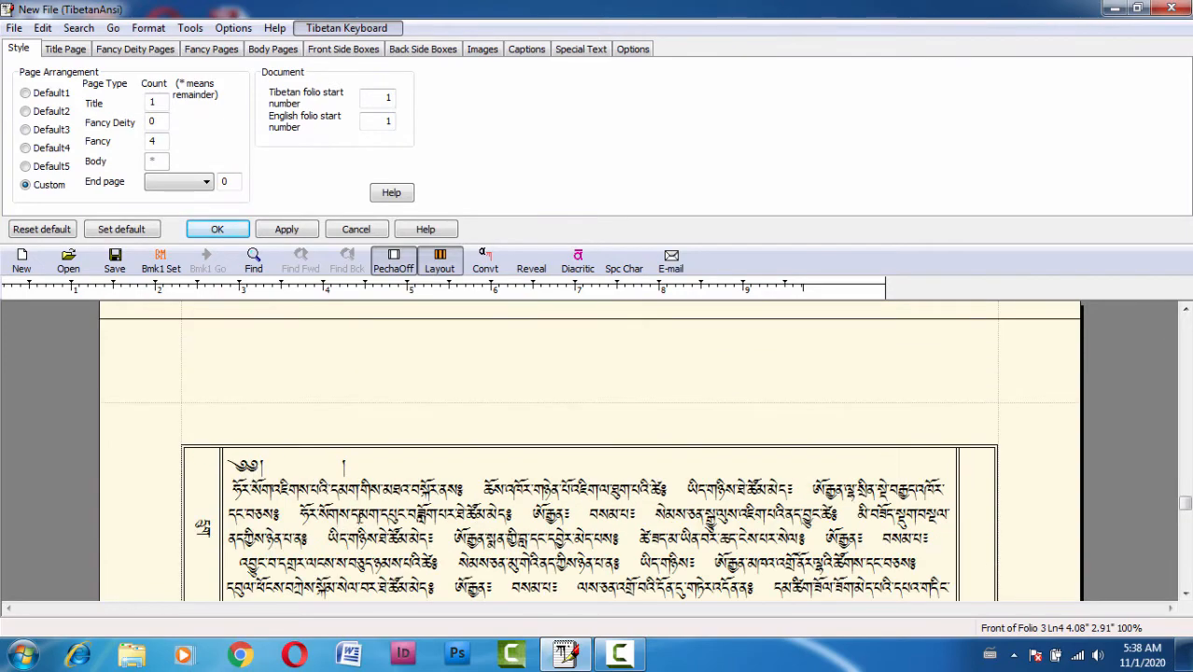
pyautogui.scroll(-6, 343, 467)
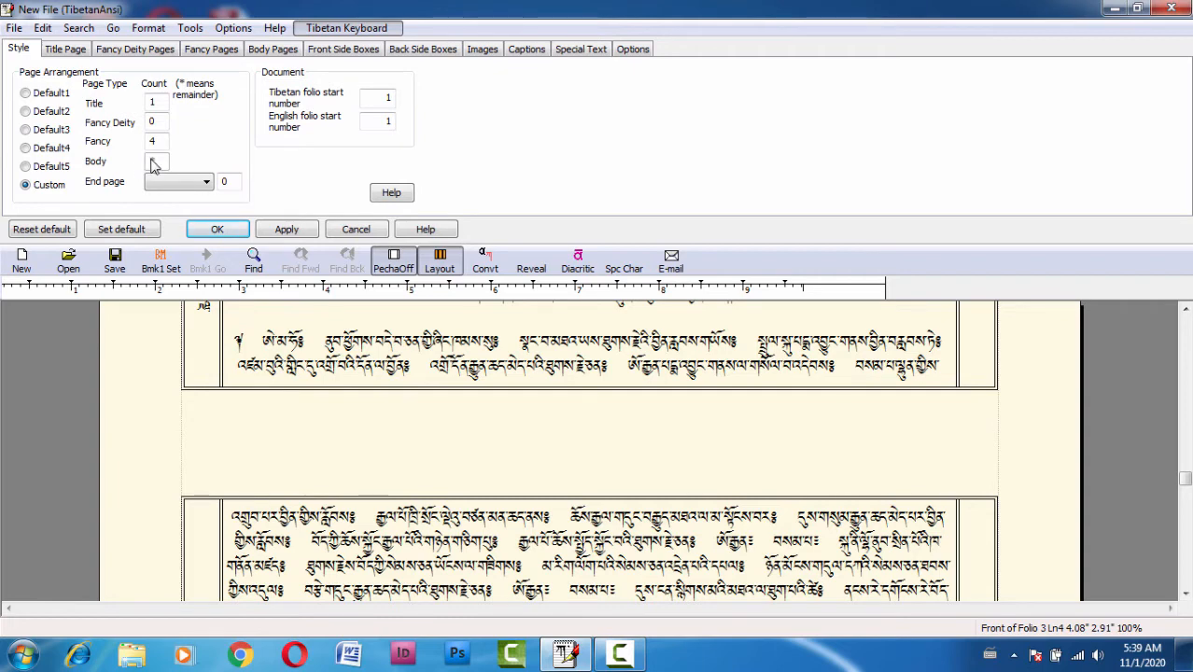
pyautogui.click(405, 524)
pyautogui.scroll(2, 405, 523)
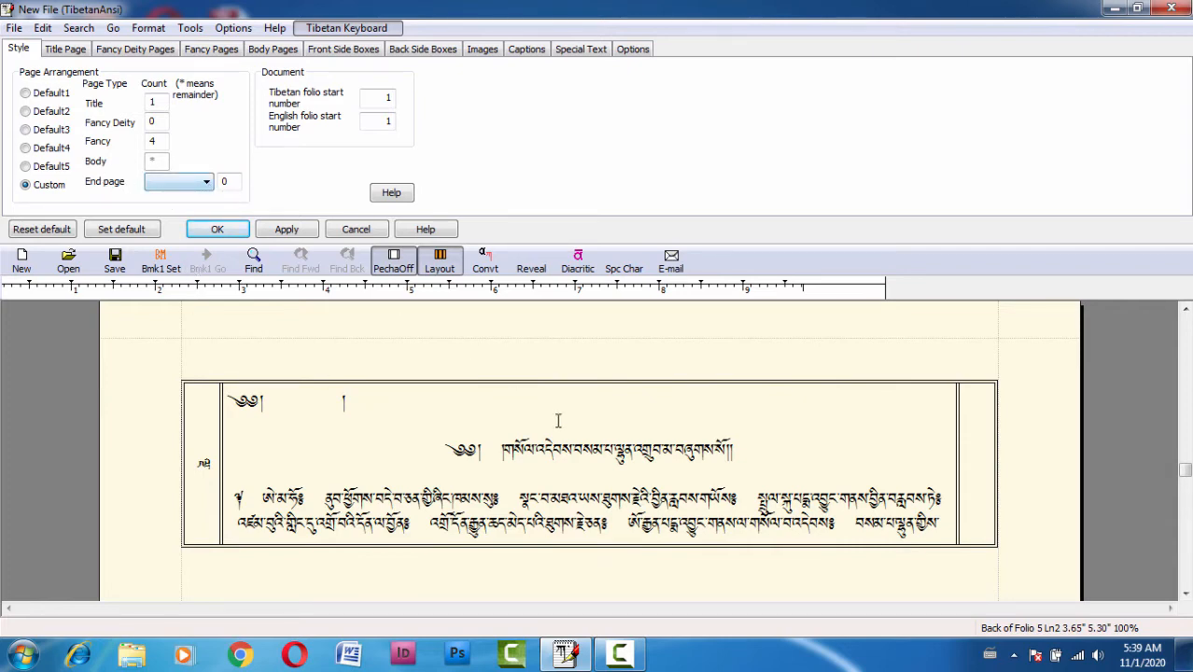
# Step: Go to the document's last page of text and place the cursor on an empty line below the final line
pyautogui.moveTo(1185, 472); pyautogui.dragTo(1190, 597)
pyautogui.scroll(3, 780, 479)
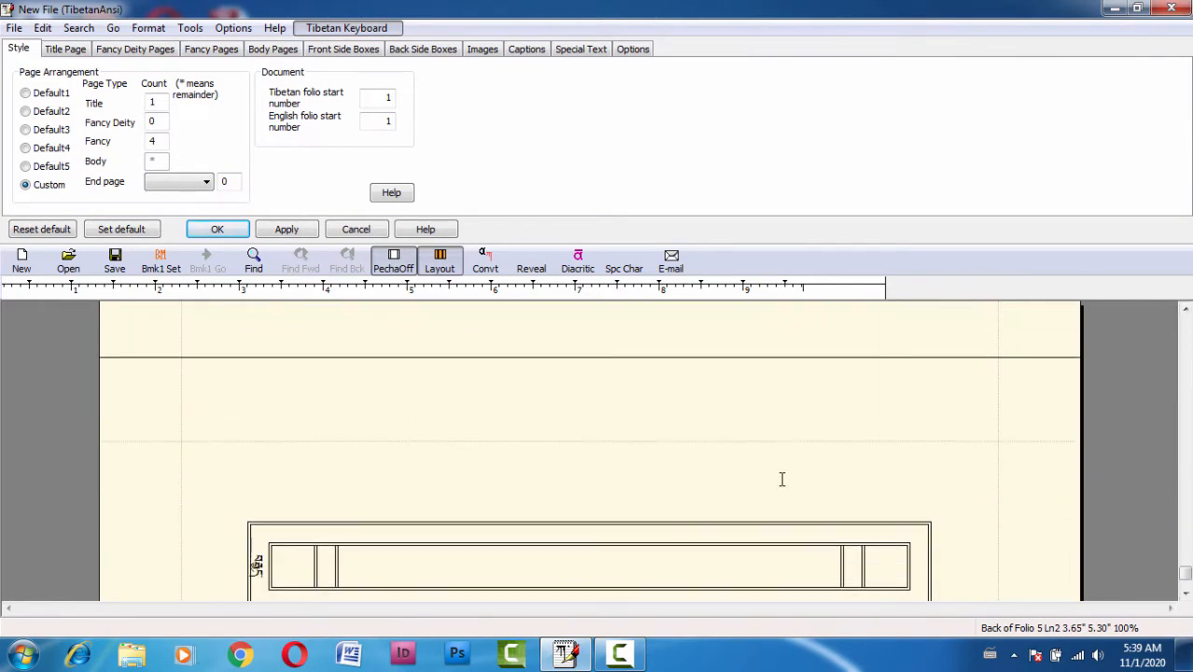
pyautogui.scroll(1, 720, 446)
pyautogui.click(728, 458)
pyautogui.press('Return')
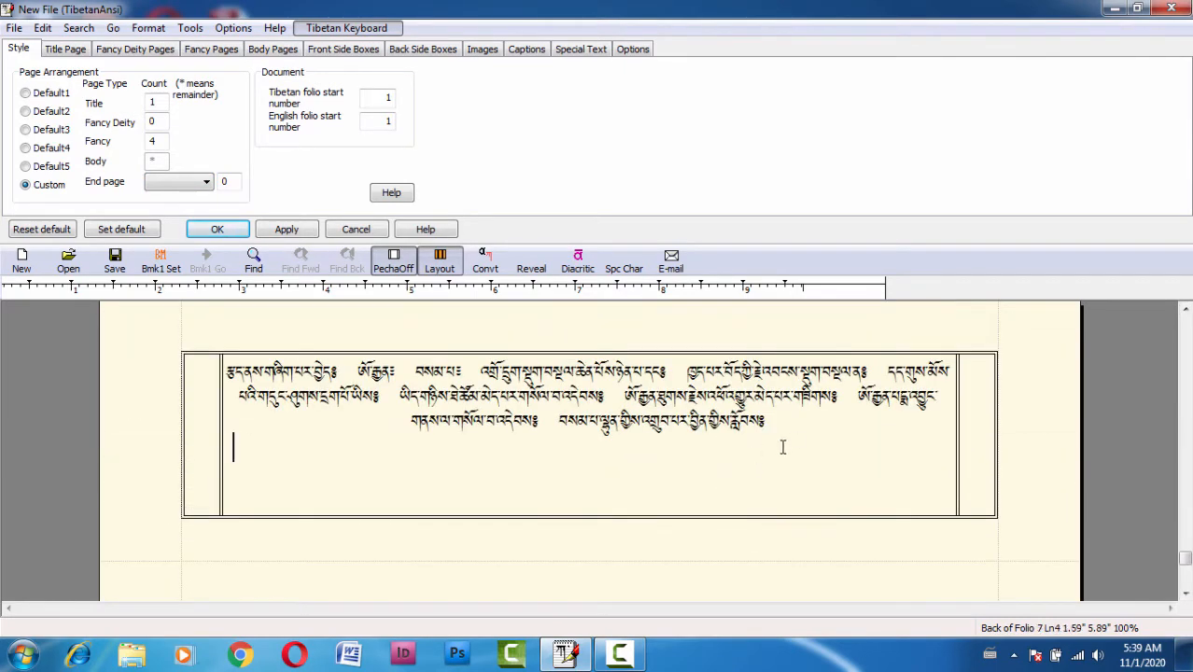
# Step: Set the end page type to Fancy with a count of 1 and apply the arrangement
pyautogui.click(182, 181)
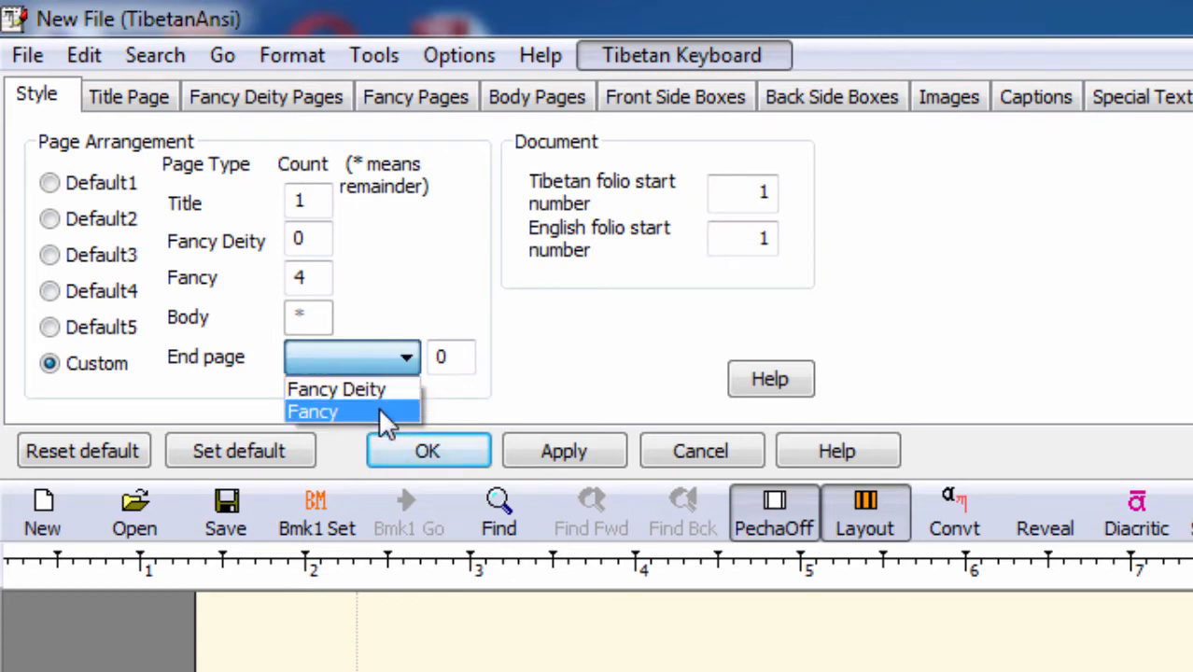
pyautogui.click(378, 411)
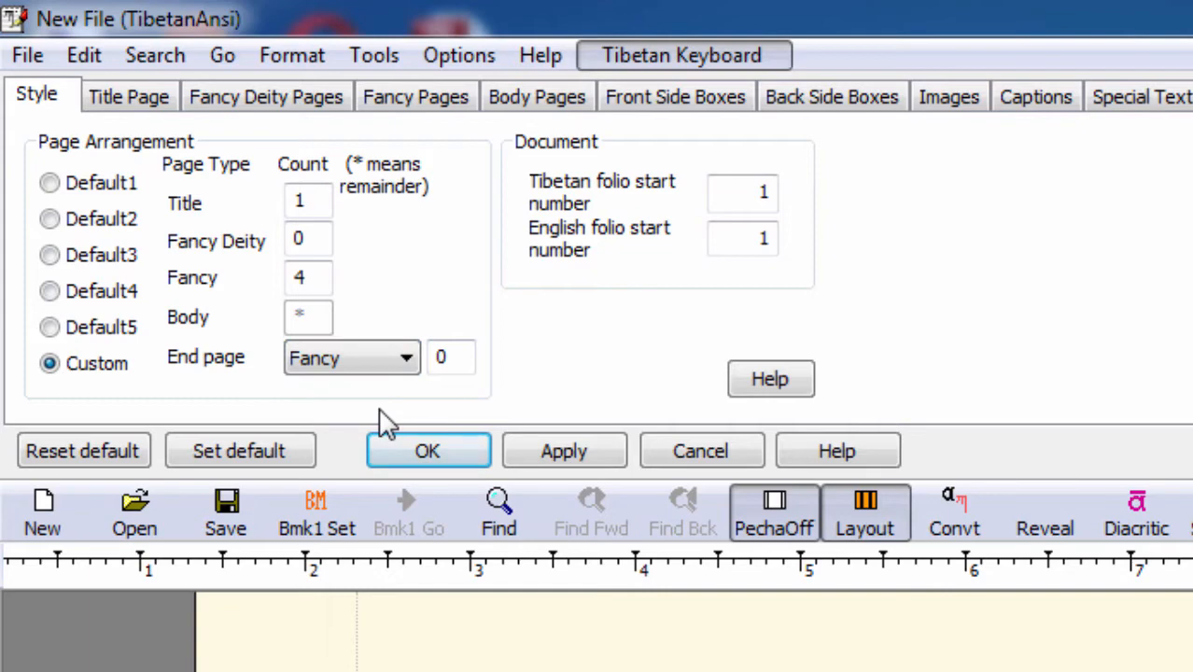
pyautogui.click(541, 449)
pyautogui.click(418, 362)
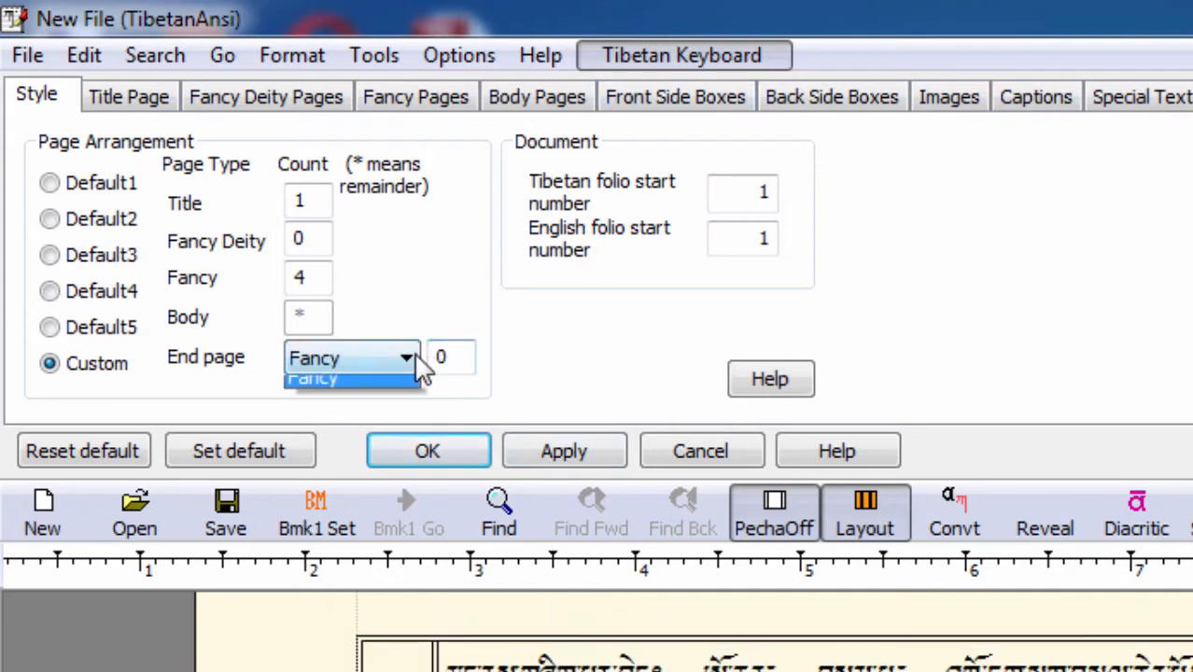
pyautogui.click(413, 364)
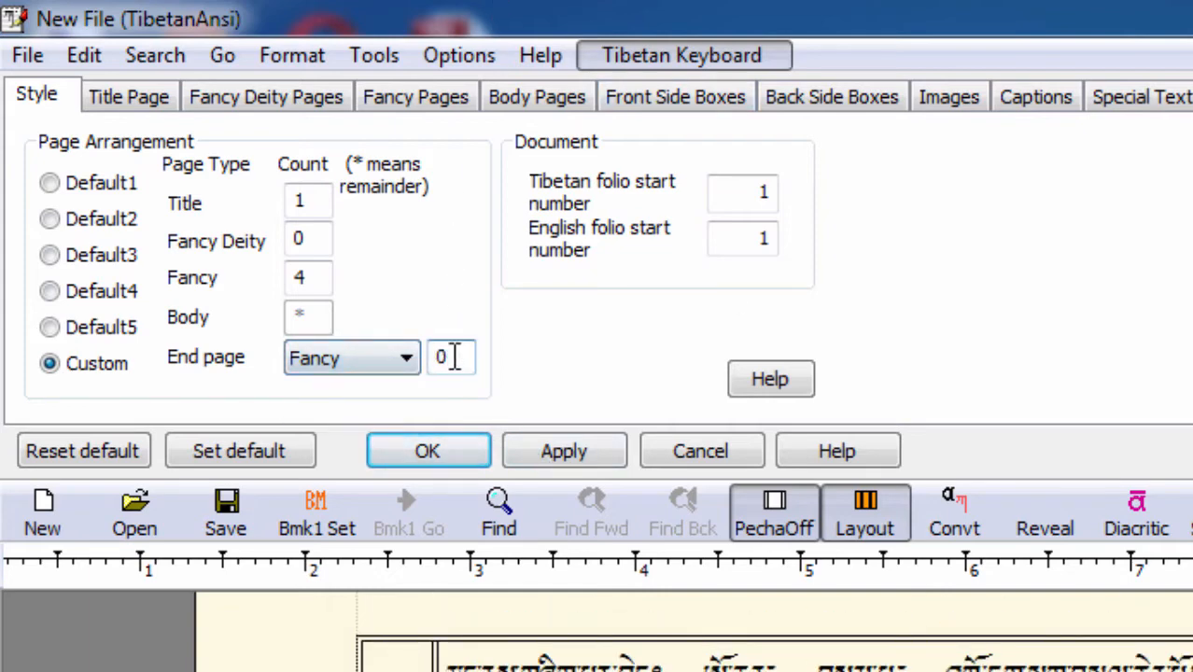
pyautogui.doubleClick(453, 356)
pyautogui.write('1')
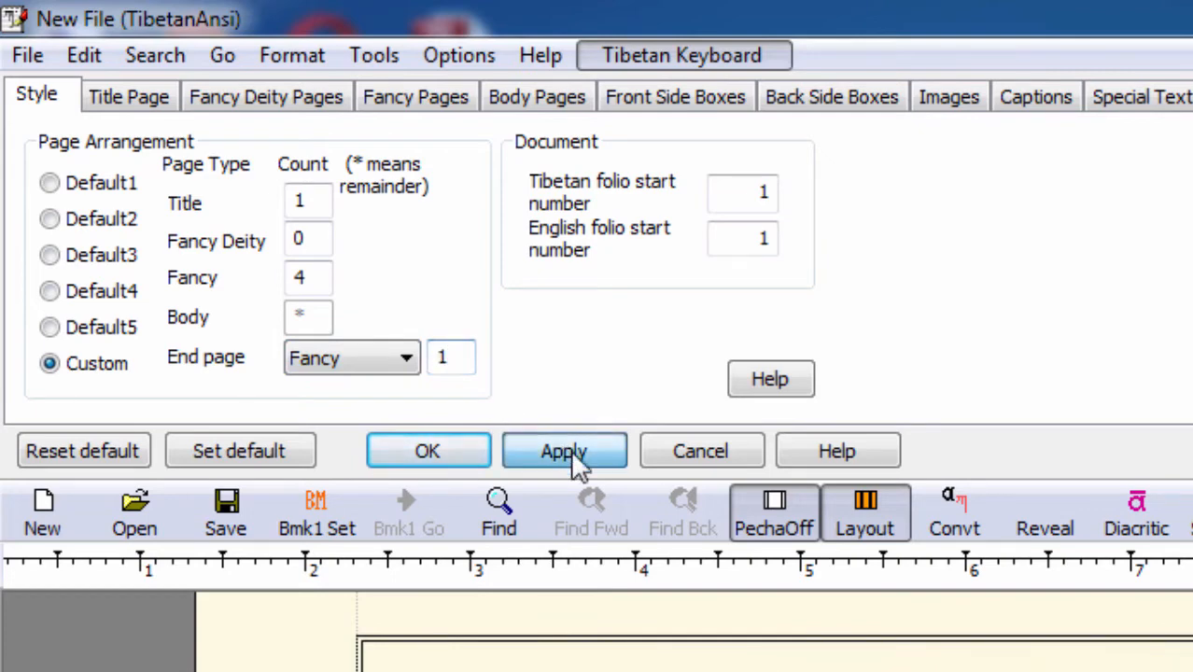
pyautogui.click(575, 453)
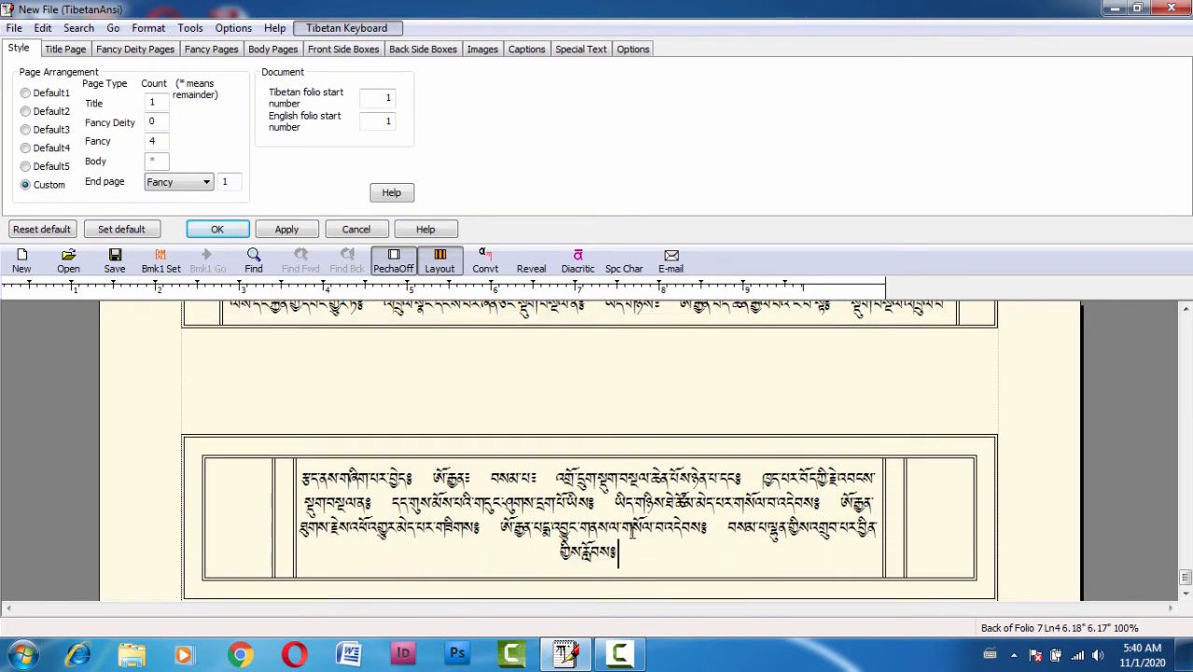
# Step: Reset the Fancy end page count to 0 and apply it to the document
pyautogui.moveTo(232, 182); pyautogui.dragTo(203, 183)
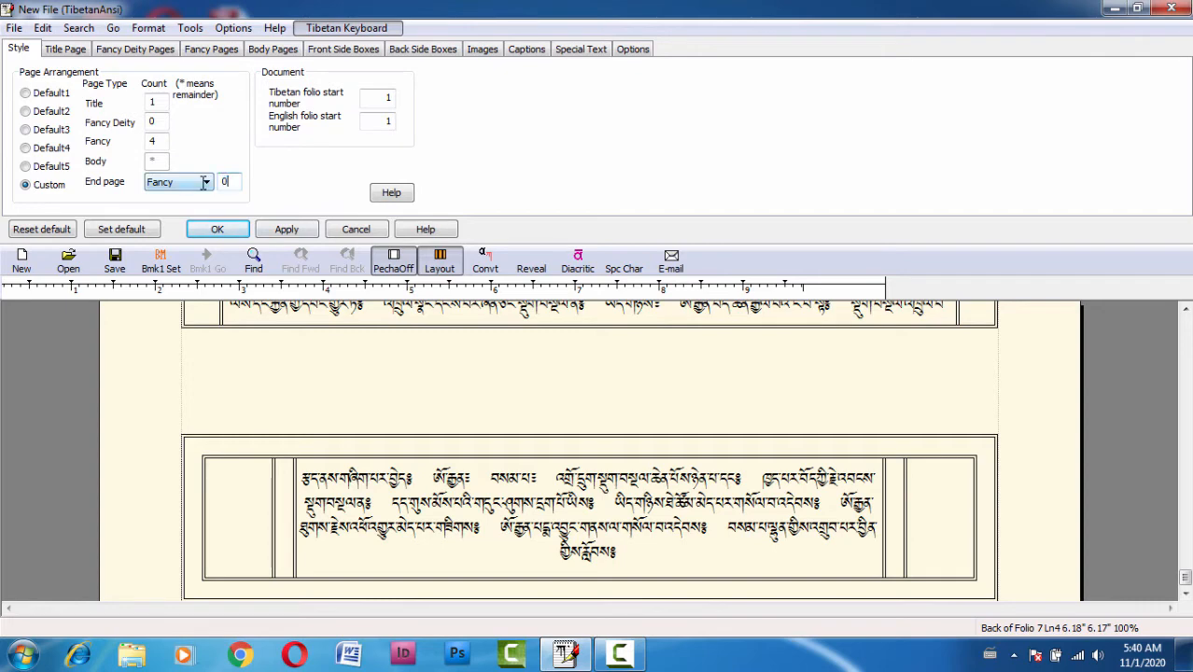
pyautogui.click(308, 229)
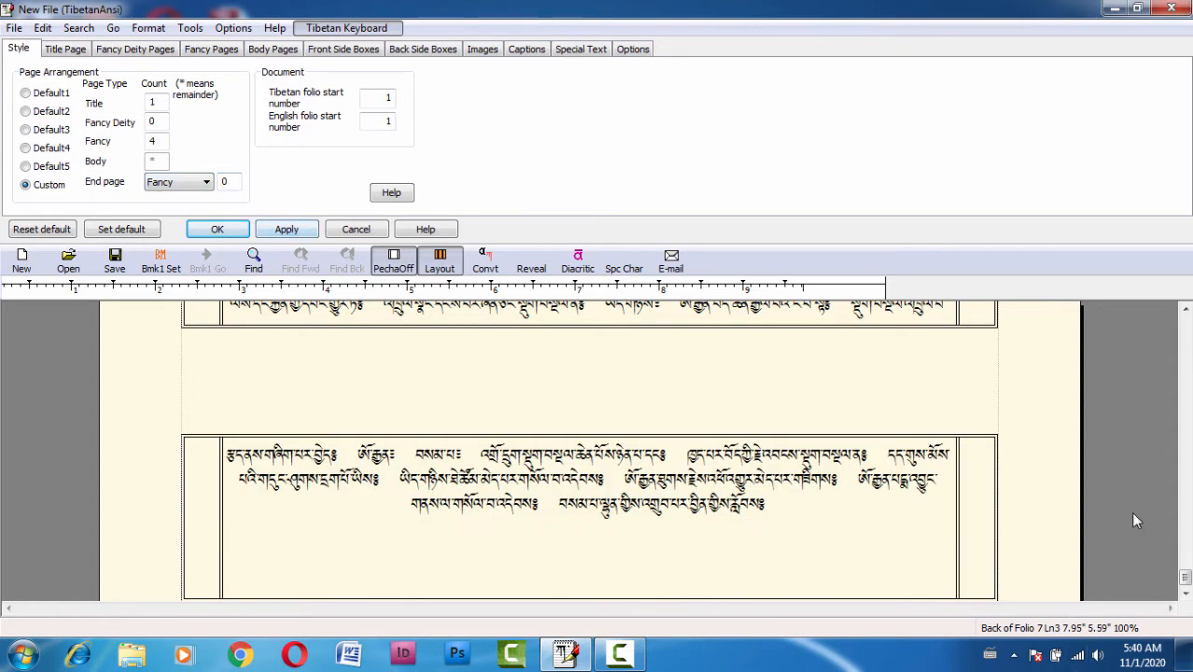
pyautogui.scroll(2, 851, 538)
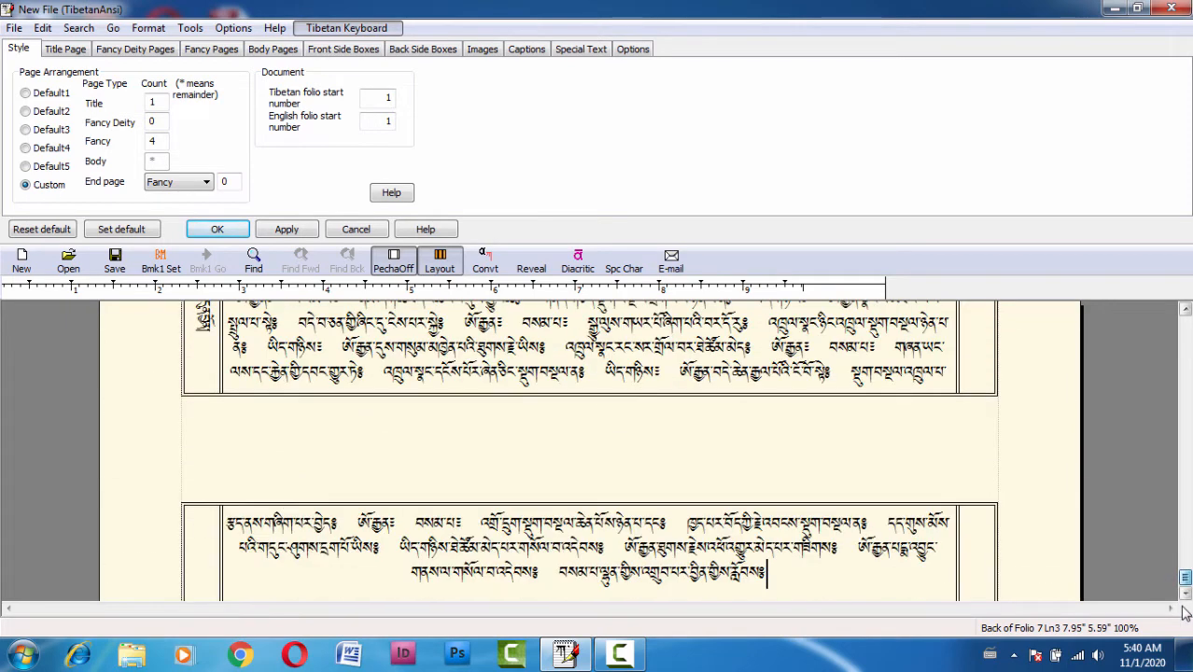
pyautogui.scroll(-1, 834, 565)
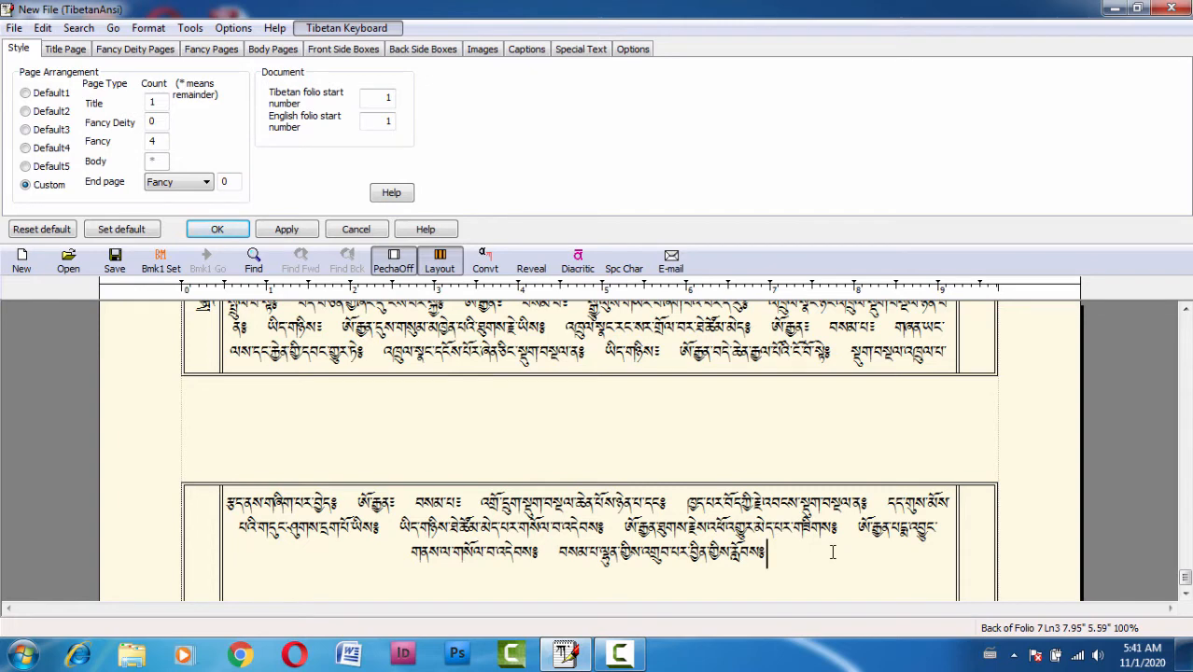
pyautogui.scroll(-4, 832, 552)
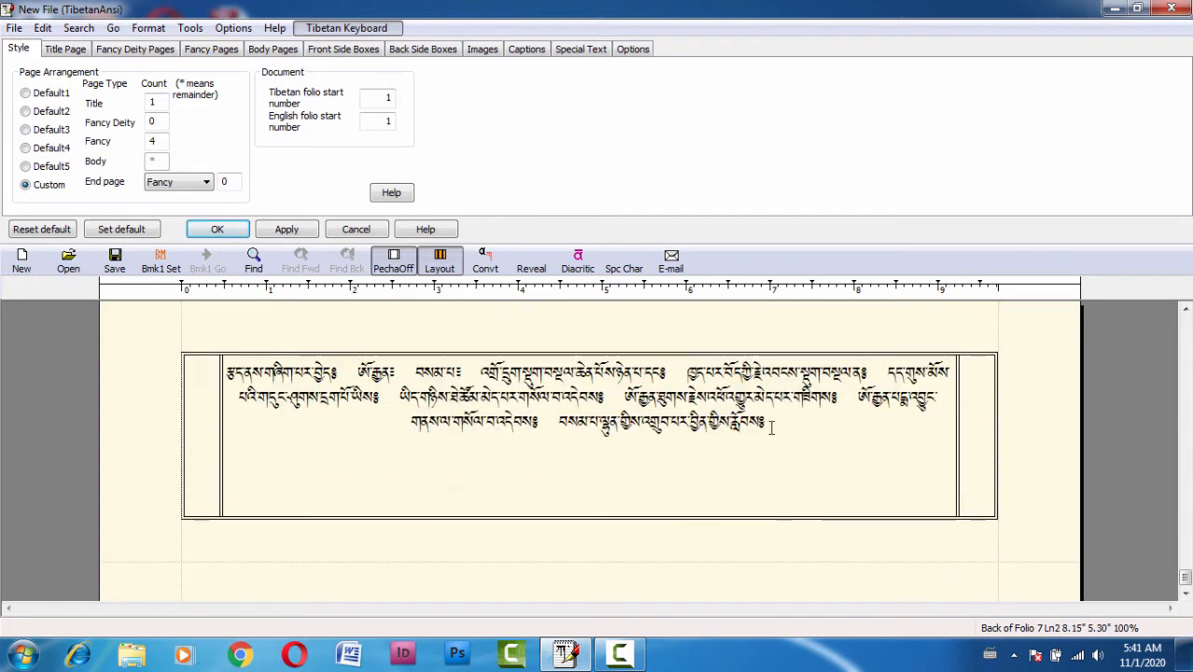
# Step: Compare the frame of the last page with that of the body page before it
pyautogui.scroll(3, 782, 439)
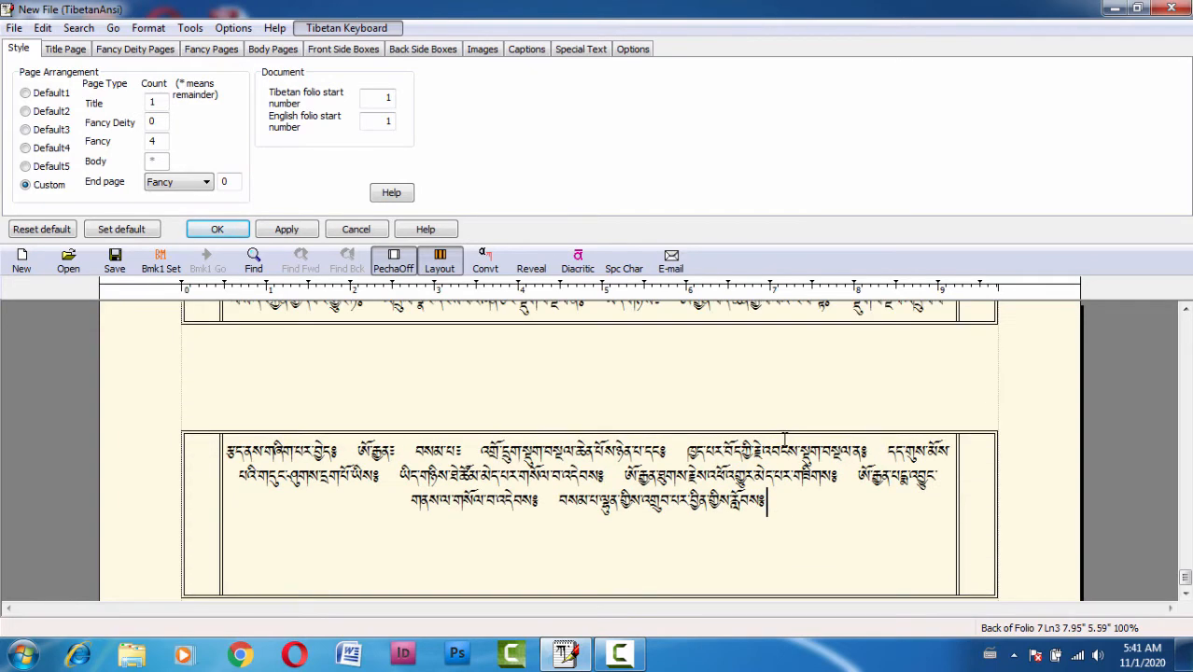
pyautogui.scroll(3, 788, 438)
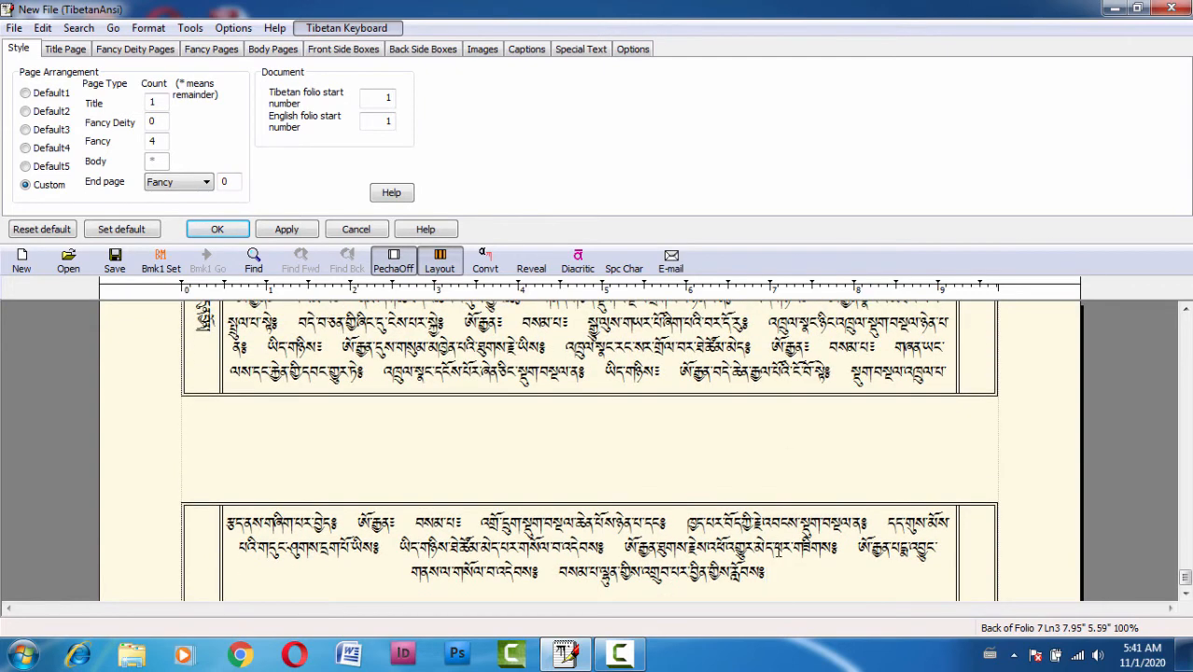
pyautogui.scroll(-1, 779, 572)
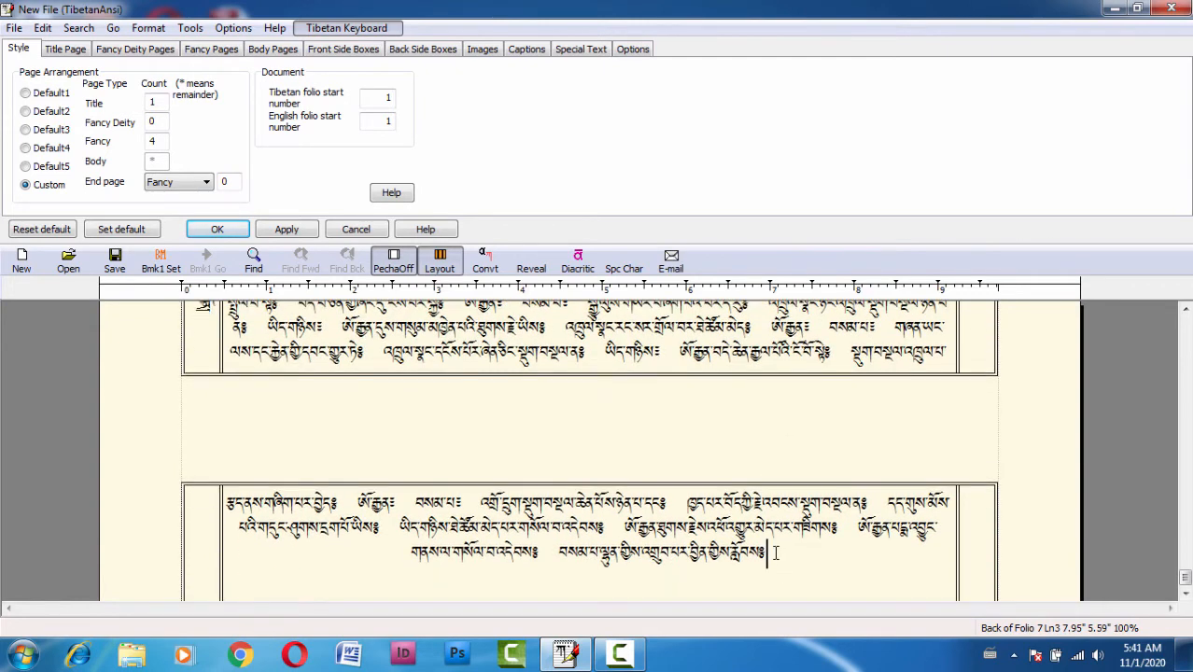
pyautogui.scroll(-3, 777, 553)
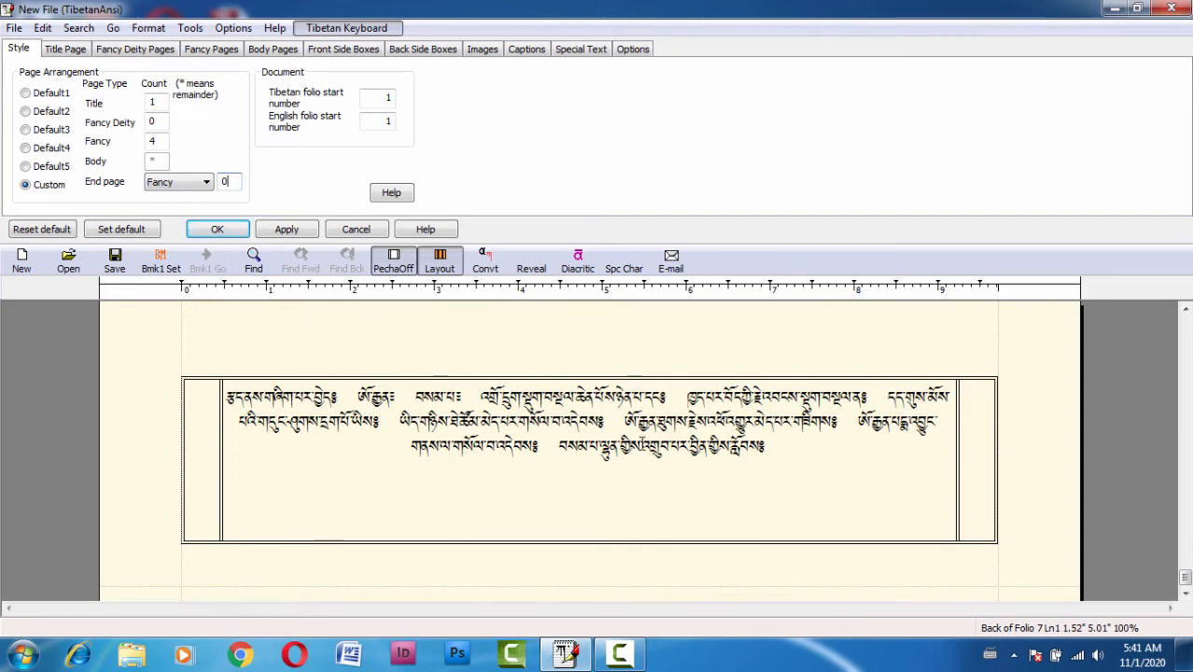
pyautogui.click(779, 455)
pyautogui.scroll(4, 792, 463)
pyautogui.scroll(3, 795, 461)
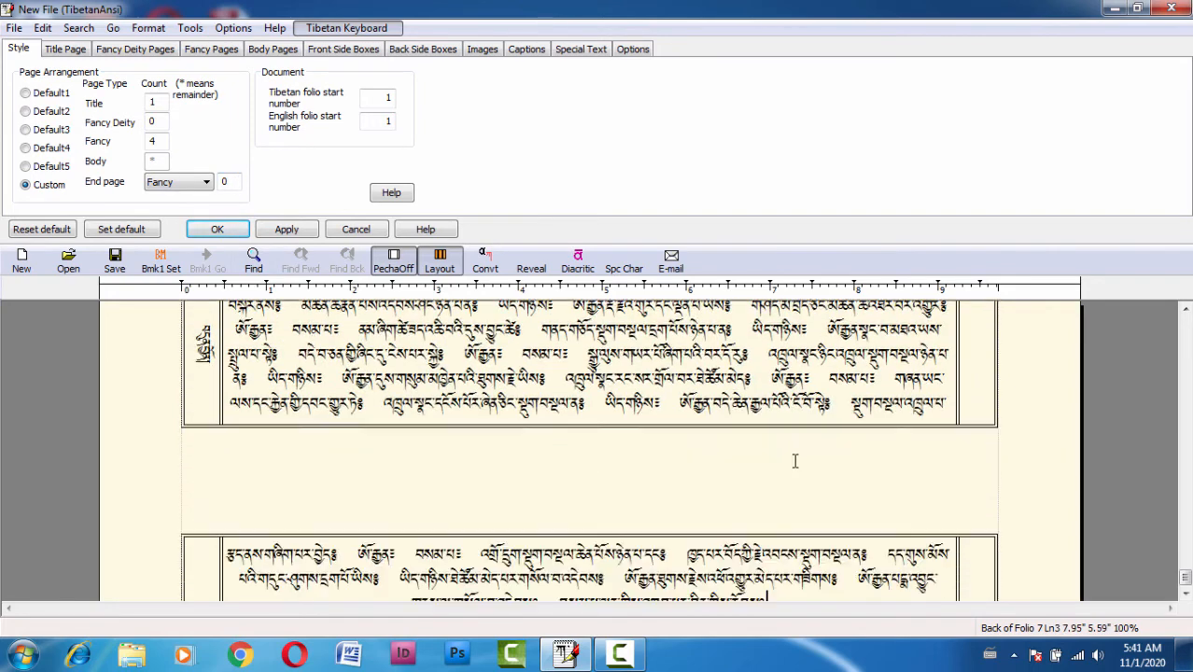
pyautogui.scroll(-3, 686, 442)
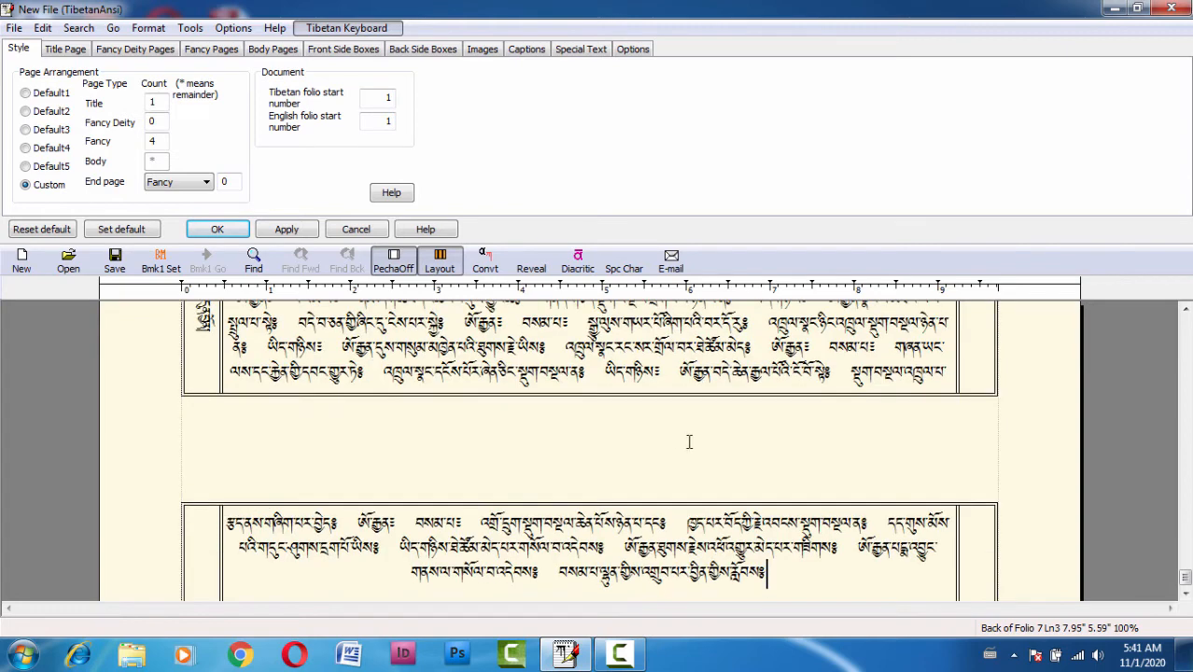
pyautogui.scroll(2, 597, 447)
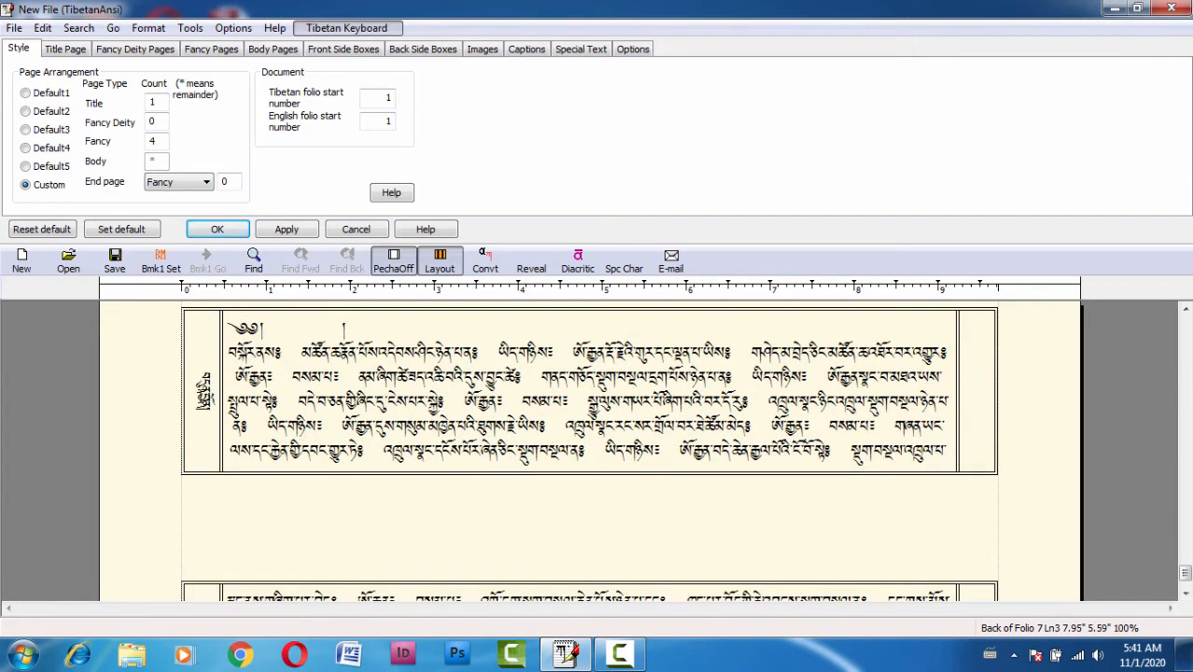
pyautogui.scroll(-2, 681, 467)
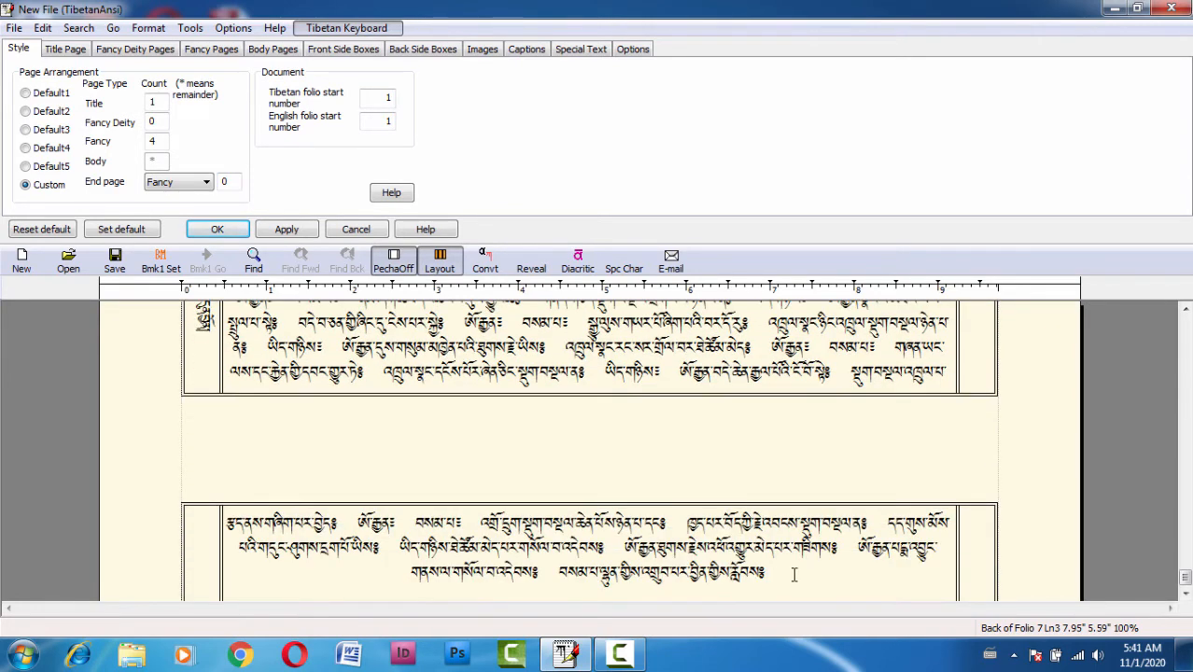
pyautogui.scroll(-1, 791, 575)
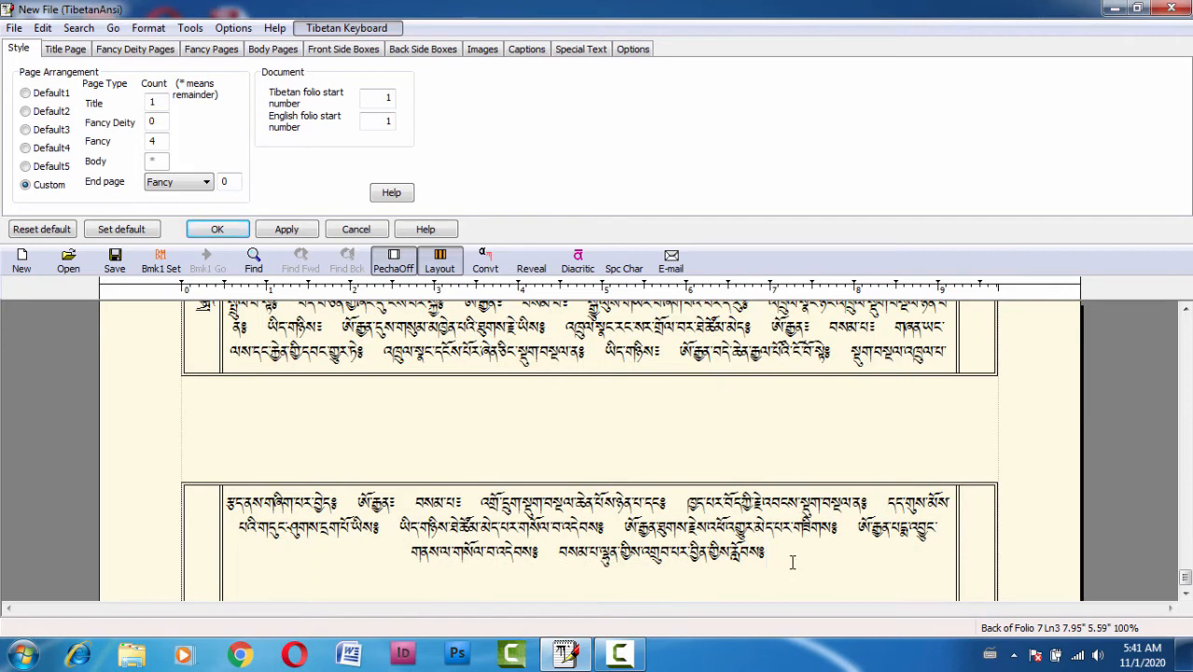
pyautogui.scroll(3, 780, 560)
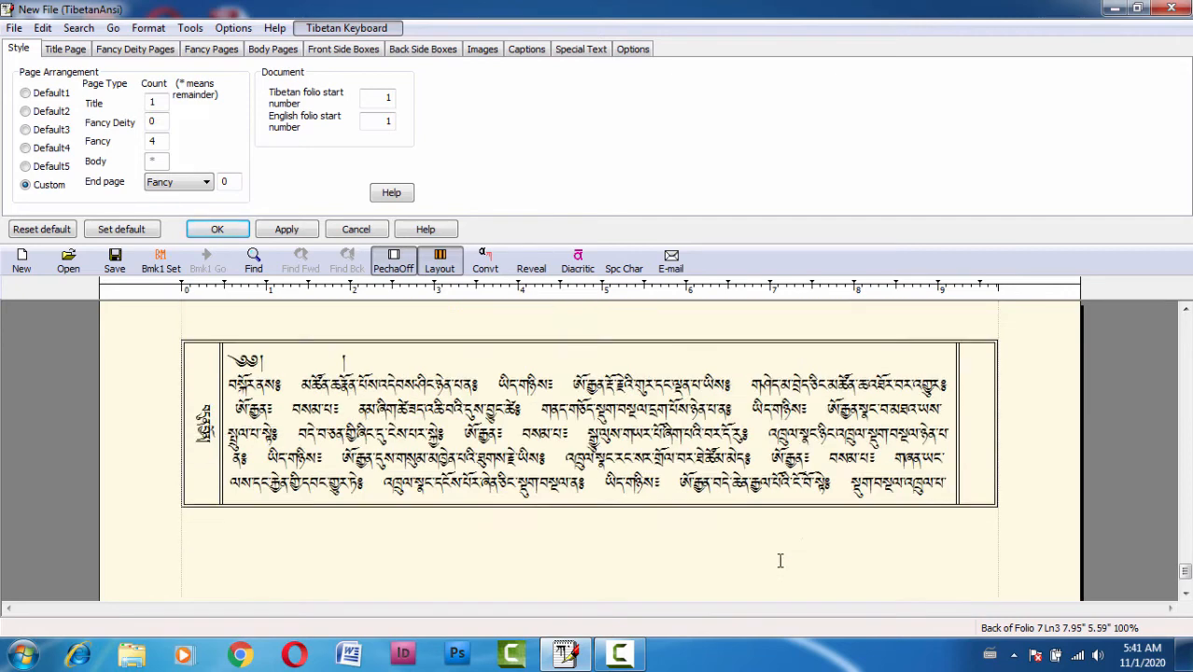
# Step: Place the cursor at the end of the last page's text and apply a Fancy end page count of 1 again
pyautogui.click(772, 562)
pyautogui.scroll(-3, 773, 562)
pyautogui.click(782, 579)
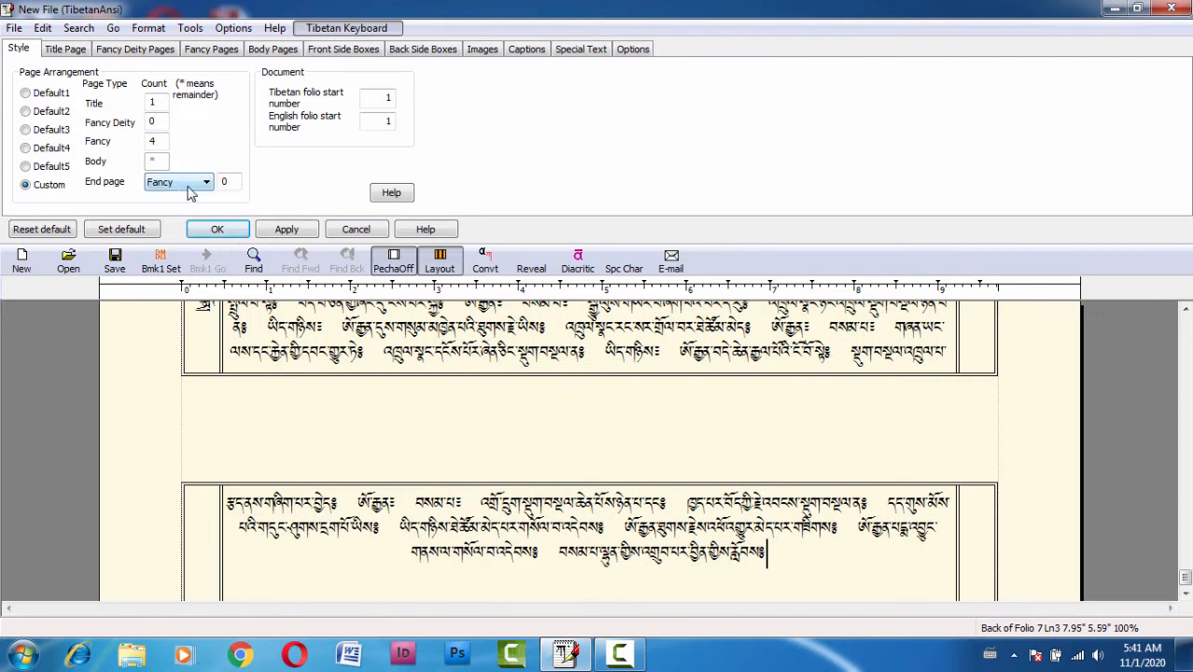
pyautogui.moveTo(231, 183); pyautogui.dragTo(222, 181)
pyautogui.click(291, 233)
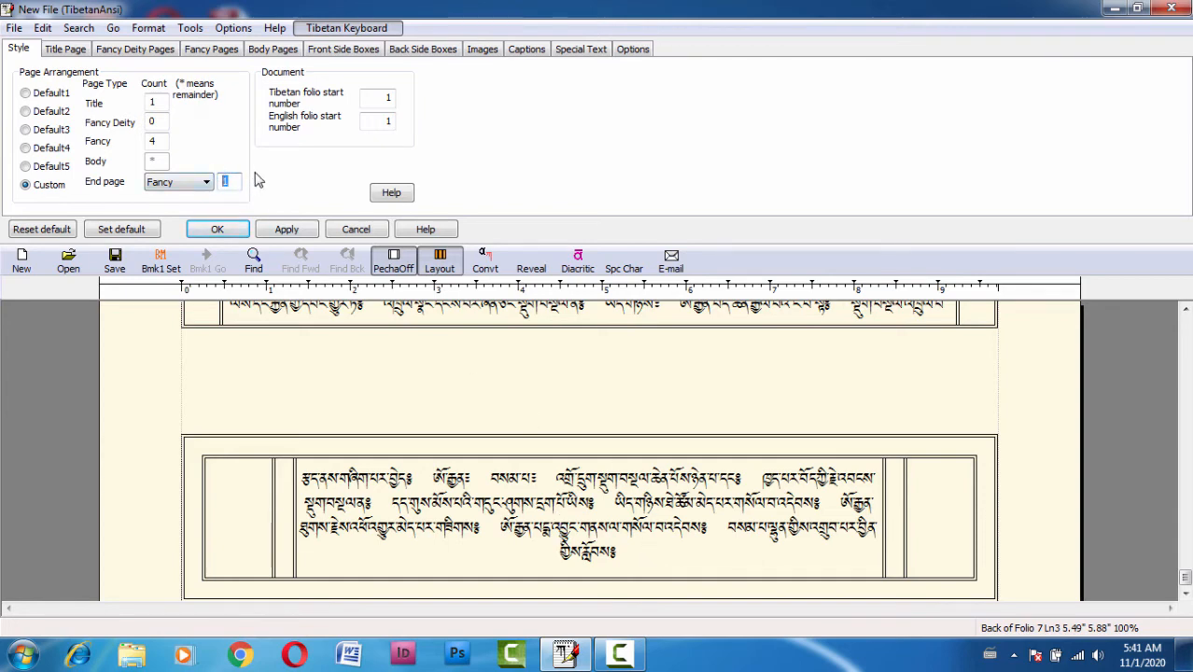
# Step: Set the end page count back to 0, apply it, and return to the title page
pyautogui.write('0')
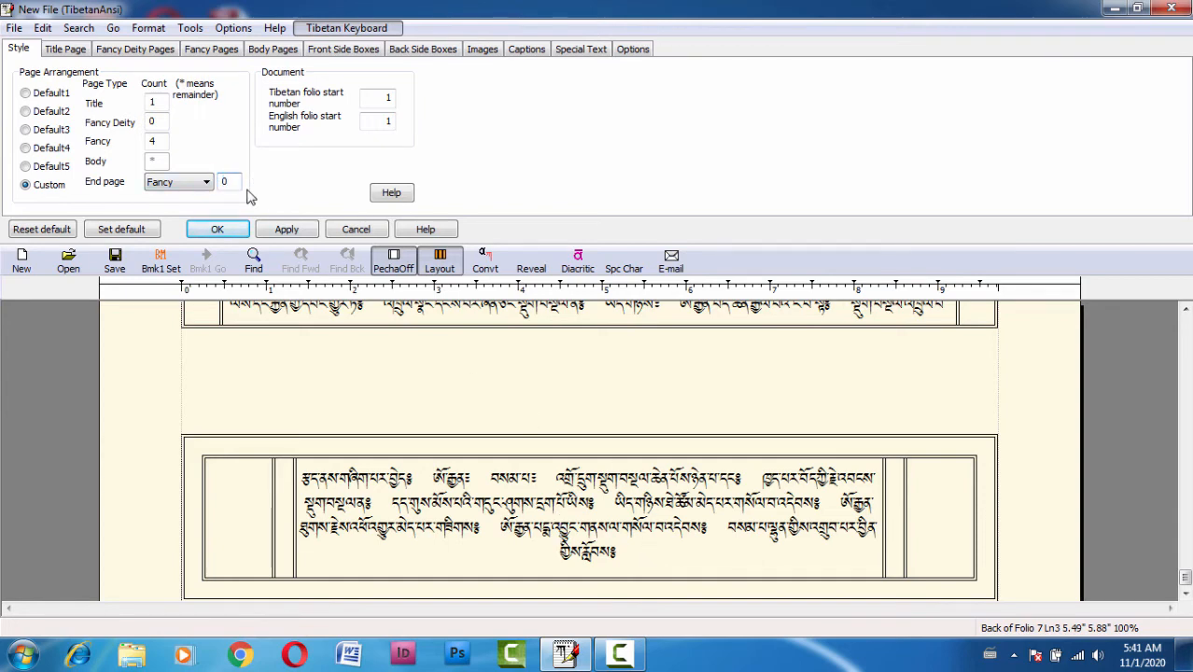
pyautogui.click(287, 230)
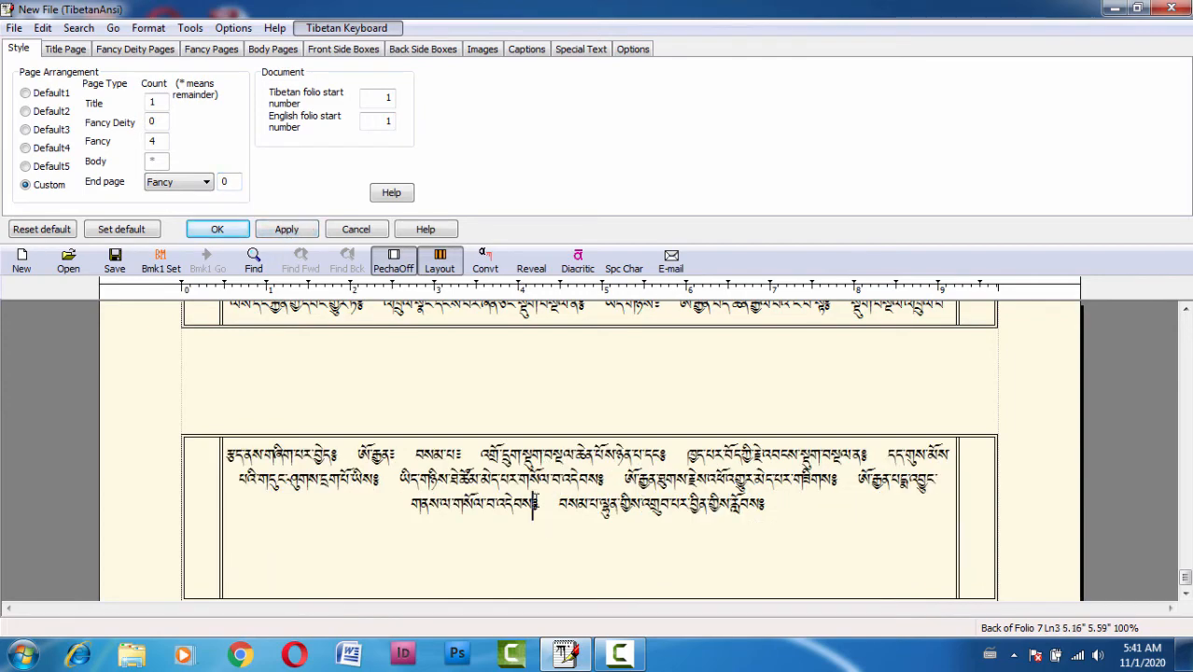
pyautogui.scroll(6, 998, 482)
pyautogui.moveTo(1184, 531); pyautogui.dragTo(1185, 322)
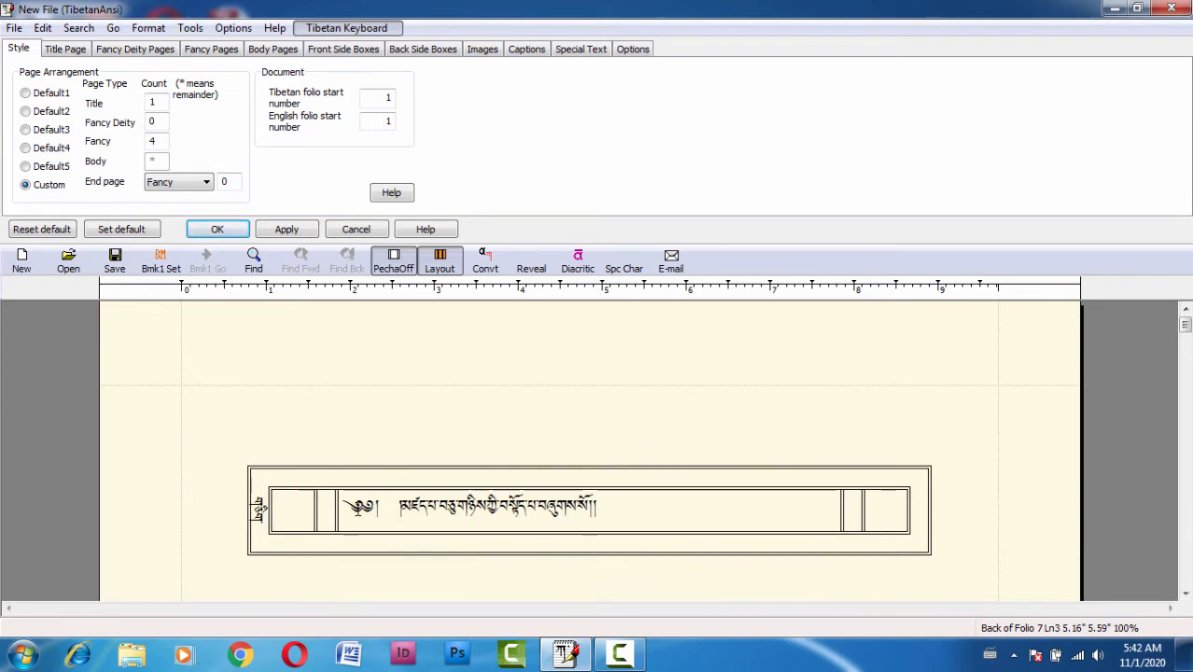
pyautogui.click(351, 505)
pyautogui.scroll(-1, 370, 482)
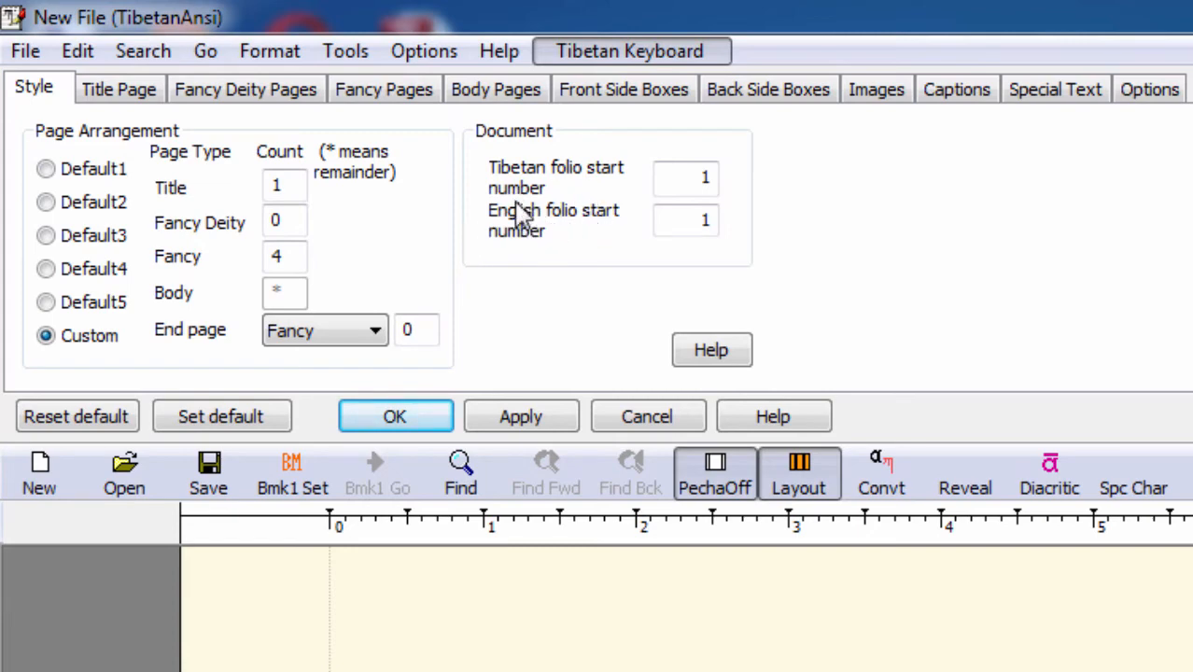
# Step: Set the Tibetan folio start number to 2 and apply it
pyautogui.click(700, 224)
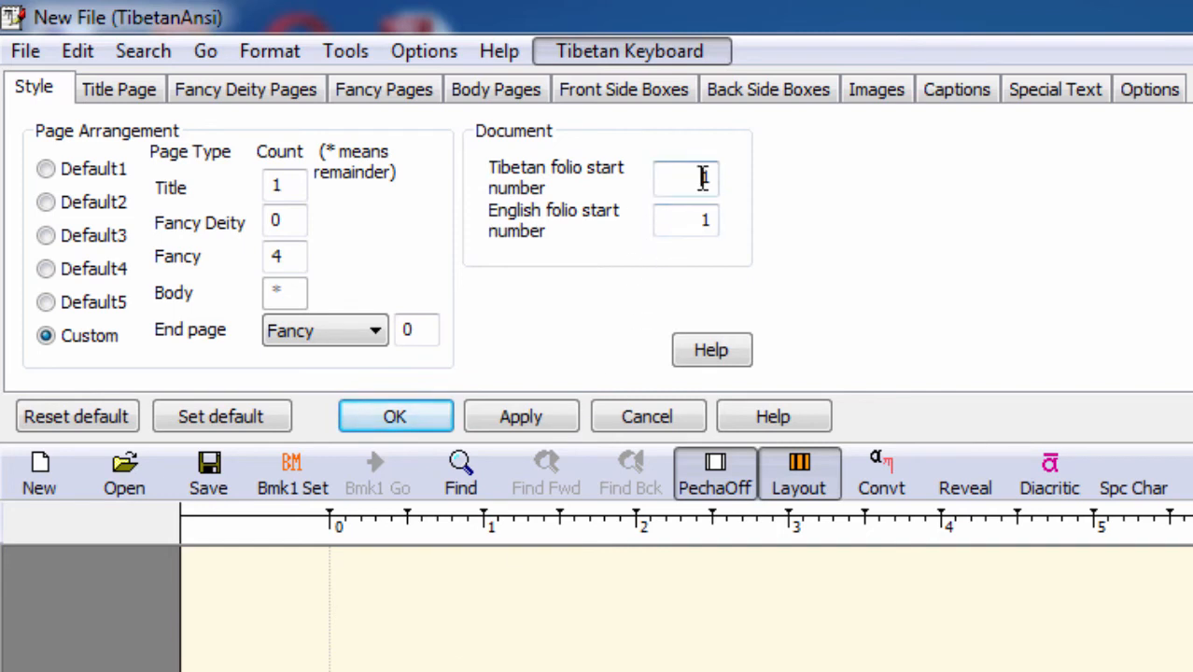
pyautogui.moveTo(703, 177); pyautogui.dragTo(728, 178)
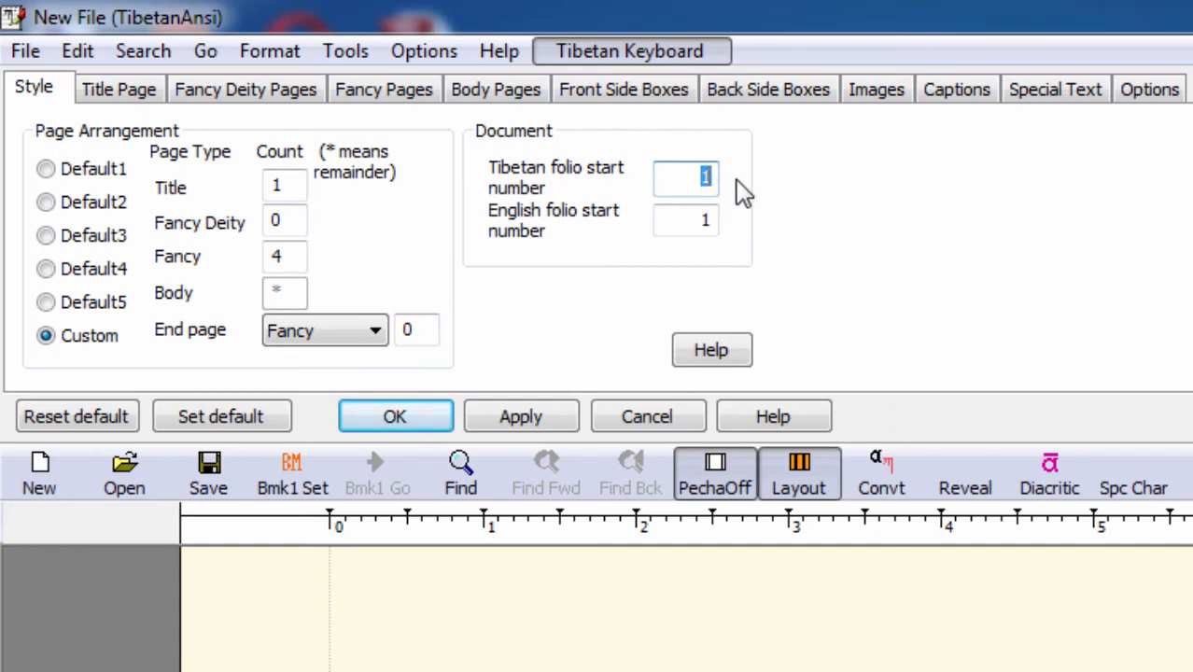
pyautogui.write('2')
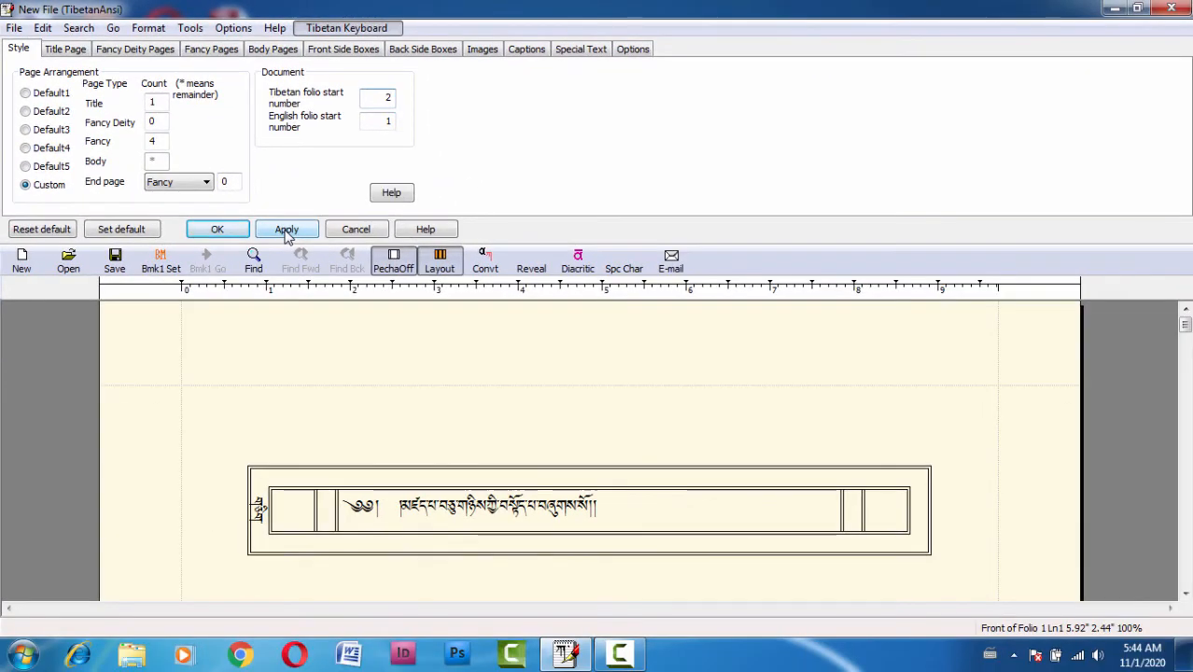
pyautogui.click(287, 231)
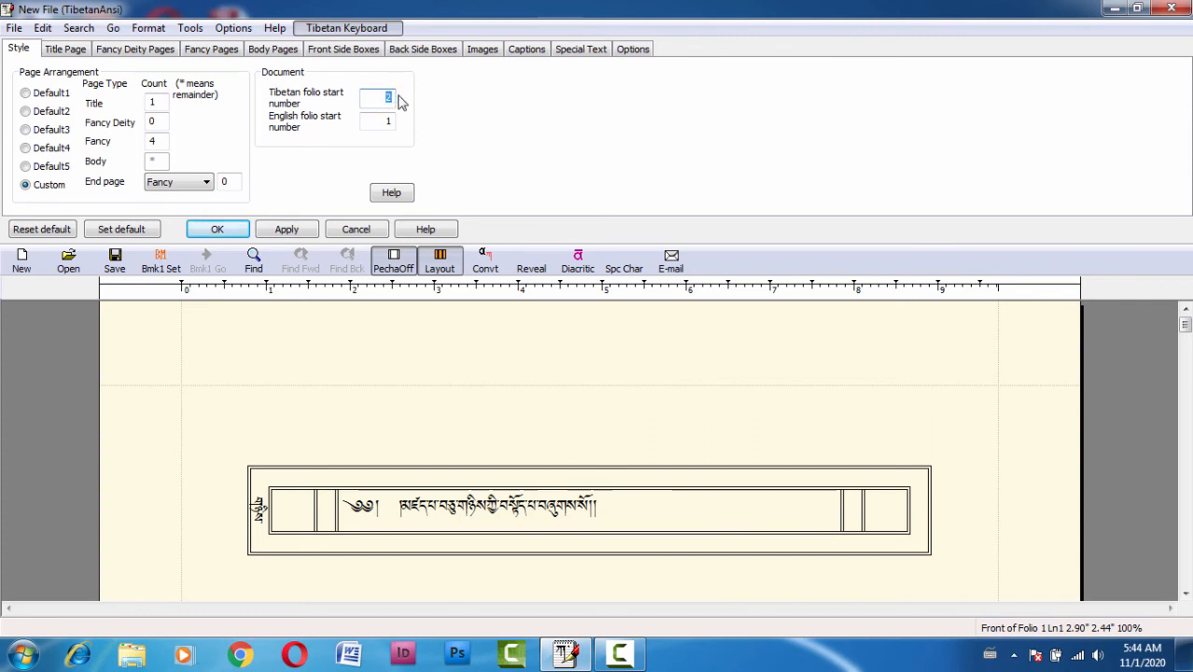
# Step: Set the Tibetan folio start number back to 1, apply it, and leave the English folio start number as it is
pyautogui.write('1')
pyautogui.click(288, 233)
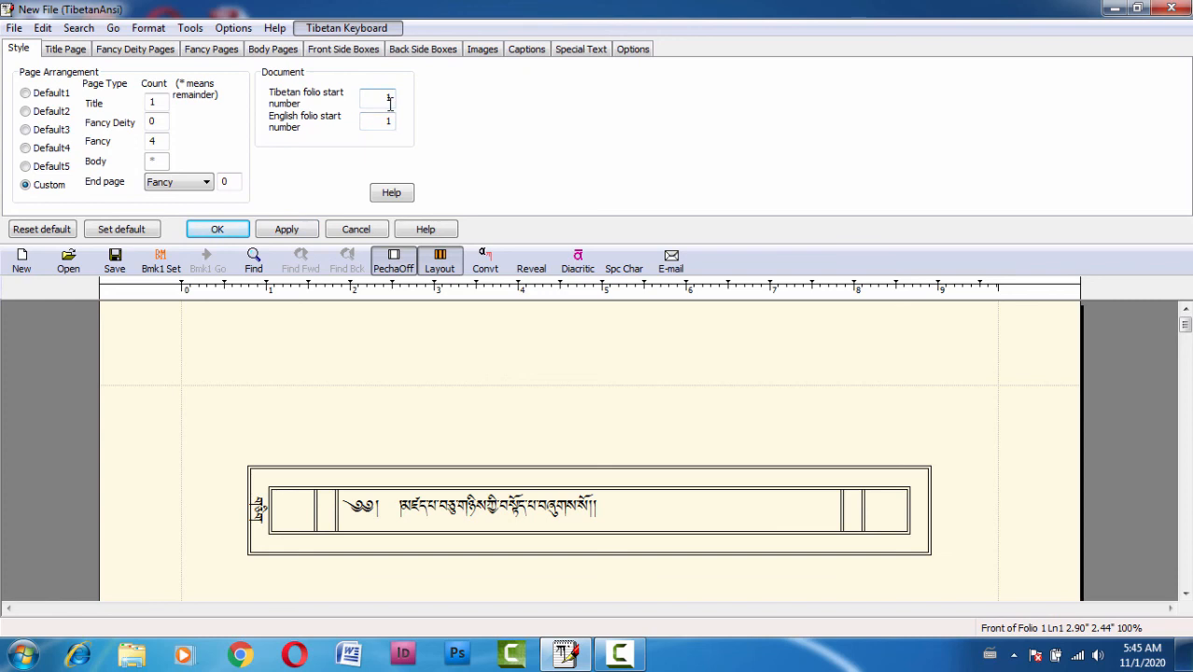
pyautogui.moveTo(387, 97); pyautogui.dragTo(407, 97)
pyautogui.moveTo(381, 120); pyautogui.dragTo(397, 122)
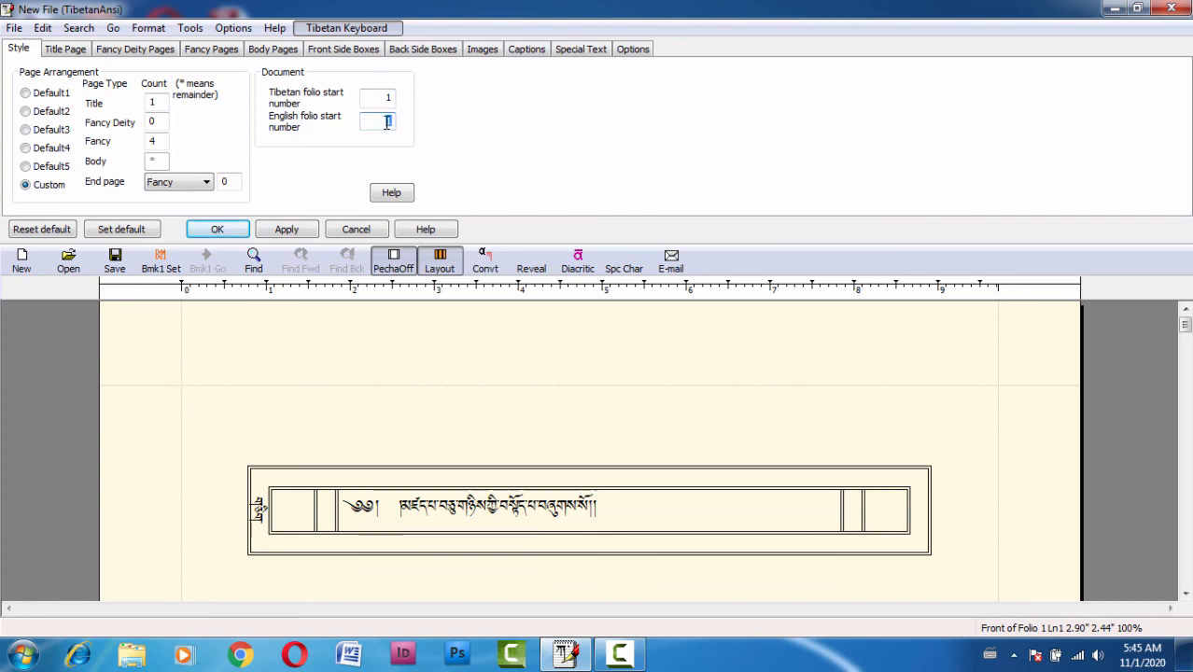
pyautogui.moveTo(386, 122); pyautogui.dragTo(401, 123)
pyautogui.hotkey('shift', 'Tab')
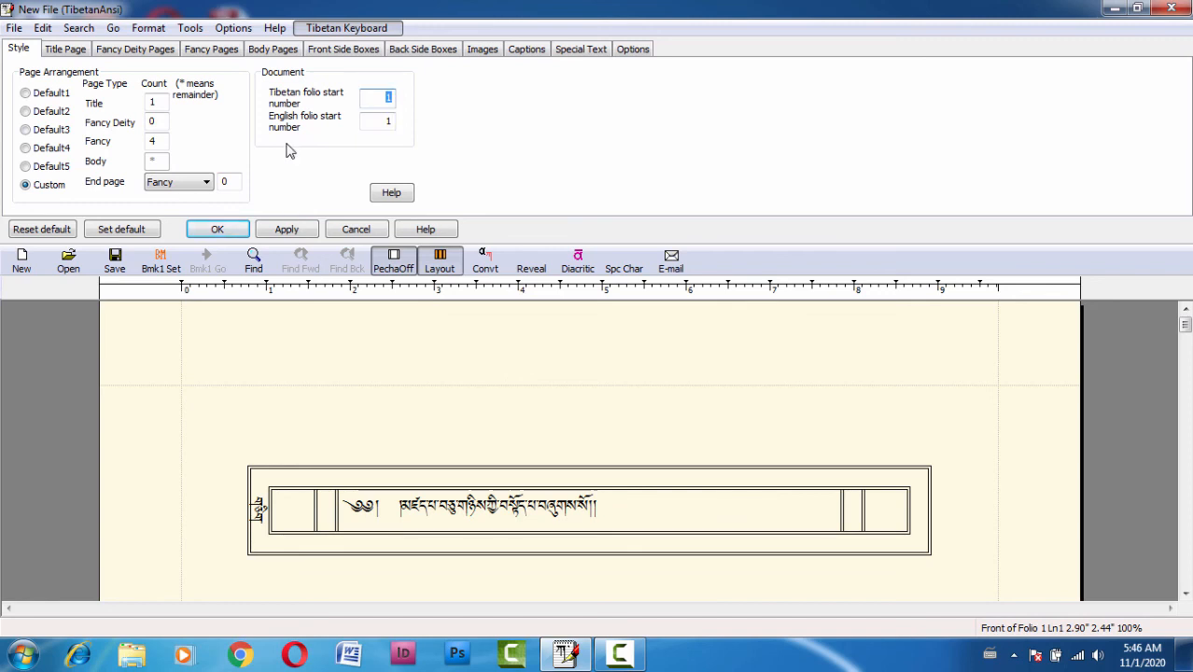
# Step: Look through the remaining pecha layout settings, from Title Page to Options, and return to the Style settings
pyautogui.click(66, 54)
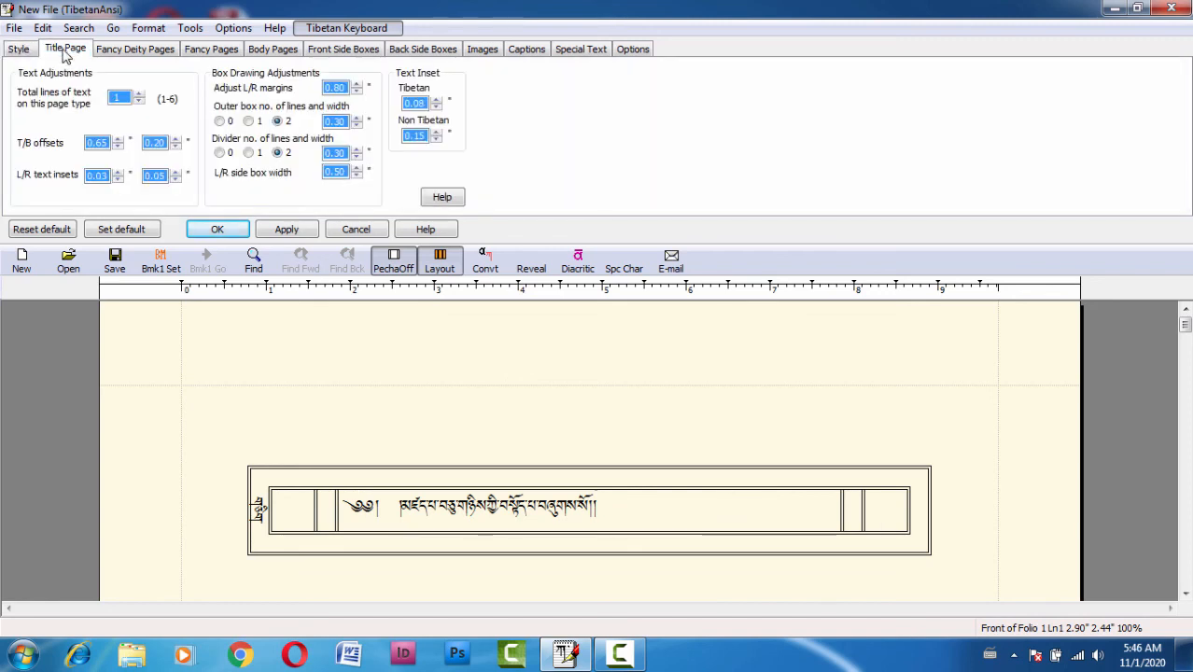
pyautogui.click(131, 58)
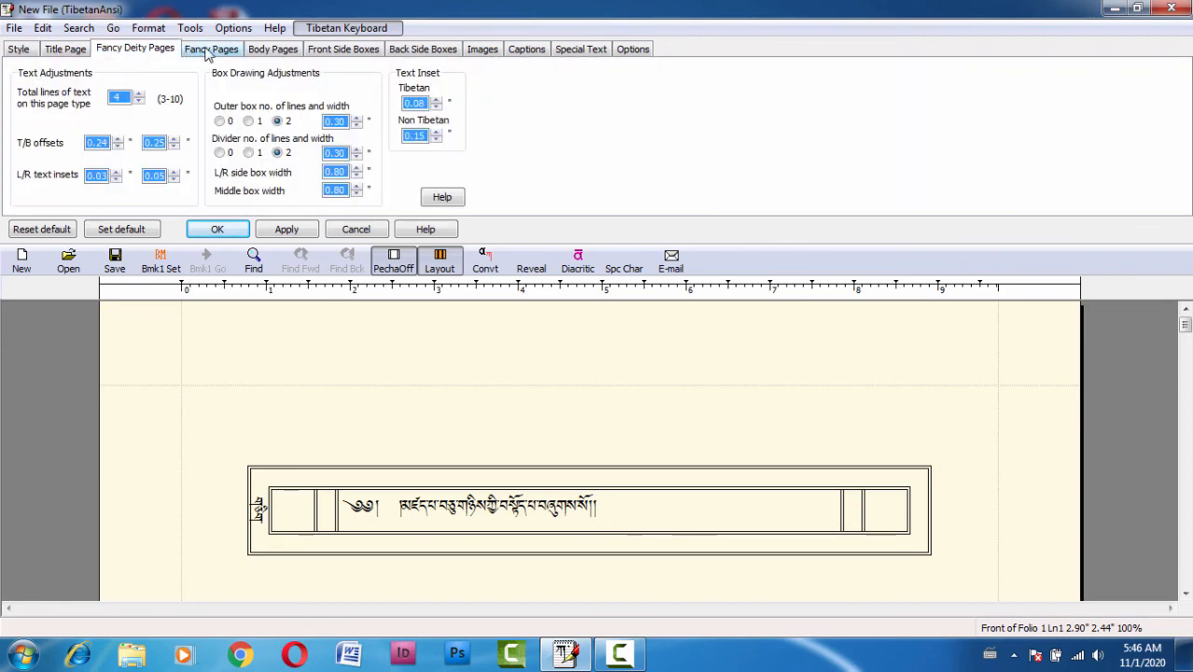
pyautogui.click(210, 54)
pyautogui.click(282, 54)
pyautogui.click(344, 51)
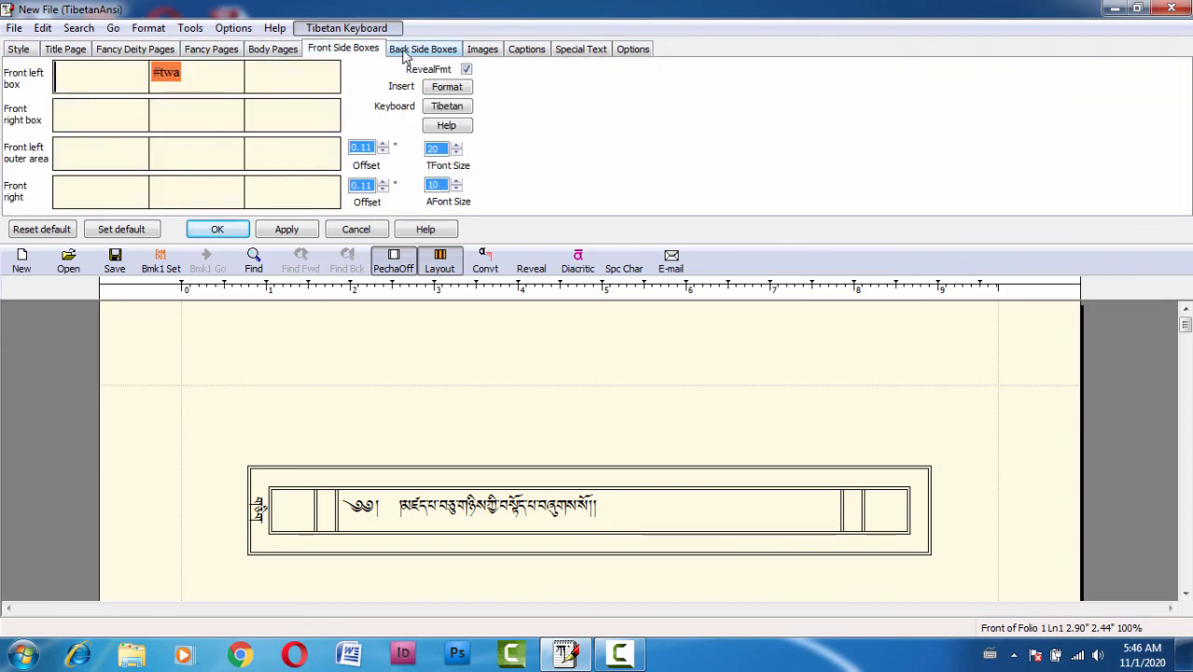
pyautogui.click(423, 51)
pyautogui.click(483, 51)
pyautogui.click(525, 51)
pyautogui.click(582, 51)
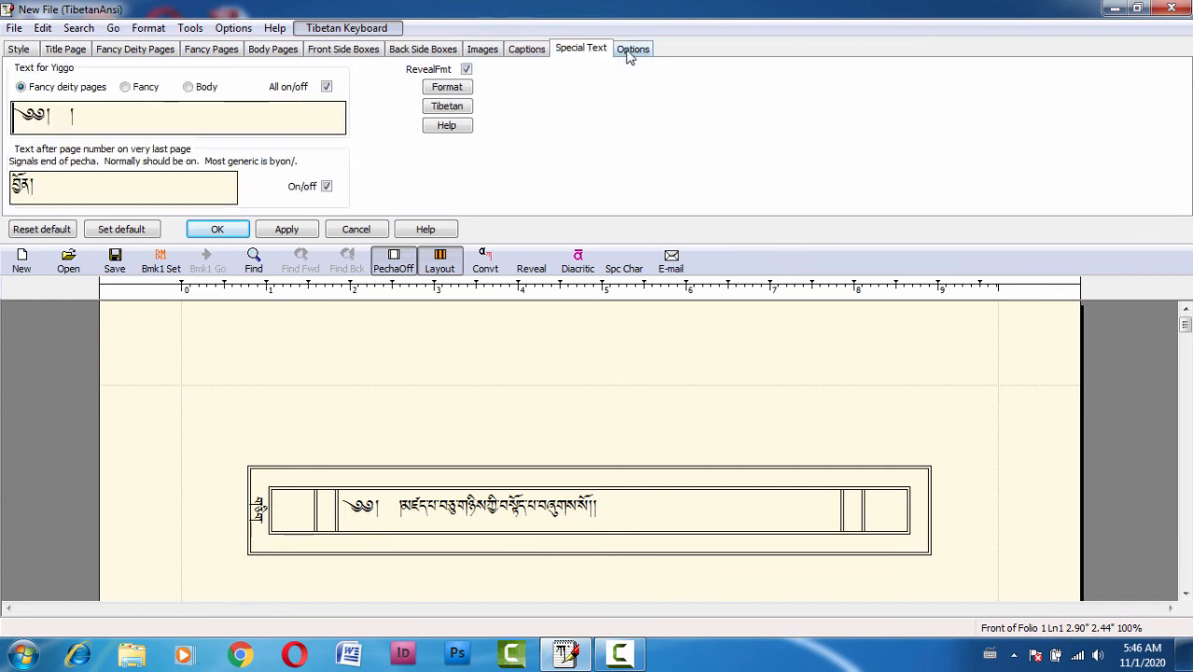
pyautogui.click(632, 51)
pyautogui.click(20, 51)
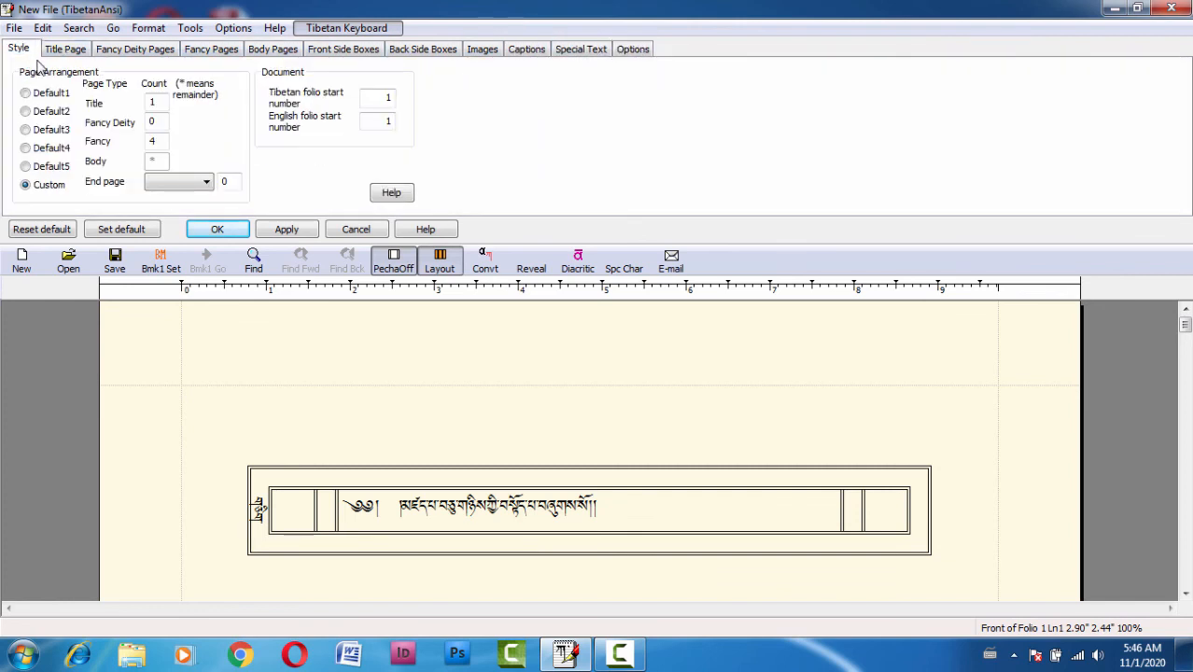